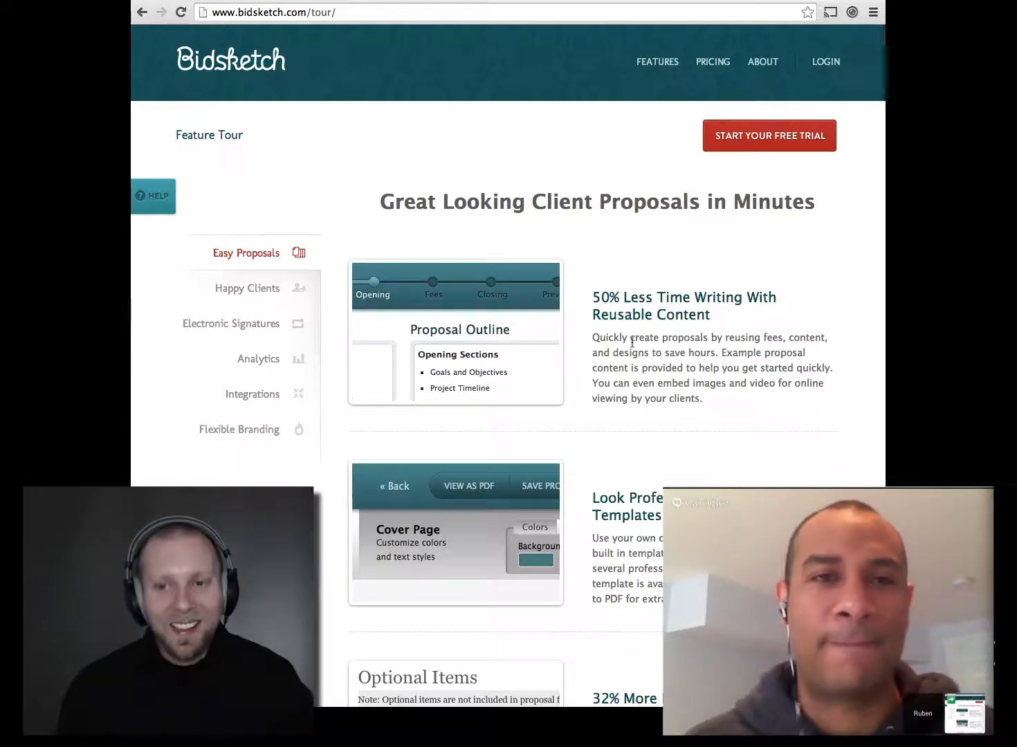
Step: Scroll down through the Easy Proposals section of the Bidsketch Feature Tour
{"action": "scroll", "coordinate": [632, 343], "scroll_direction": "down", "scroll_amount": 2}
Step: Enlarge the Design Templates screenshot, browse the enlarged tour screenshots, then close the lightbox
{"action": "scroll", "coordinate": [632, 343], "scroll_direction": "down", "scroll_amount": 6}
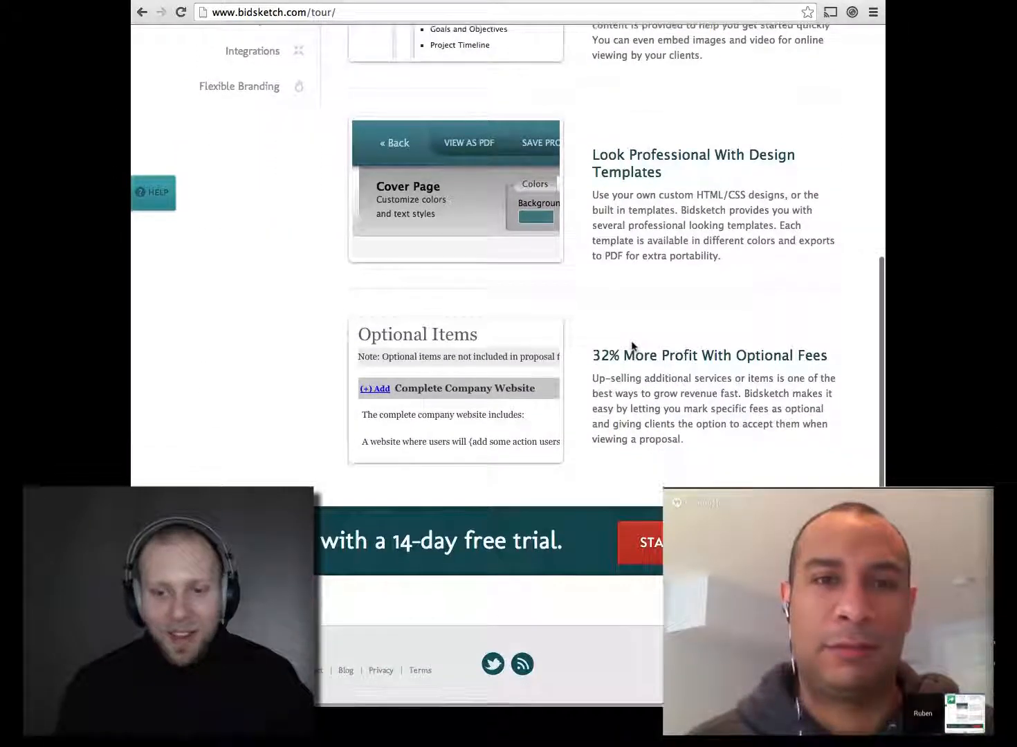
{"action": "scroll", "coordinate": [632, 346], "scroll_direction": "up", "scroll_amount": 6}
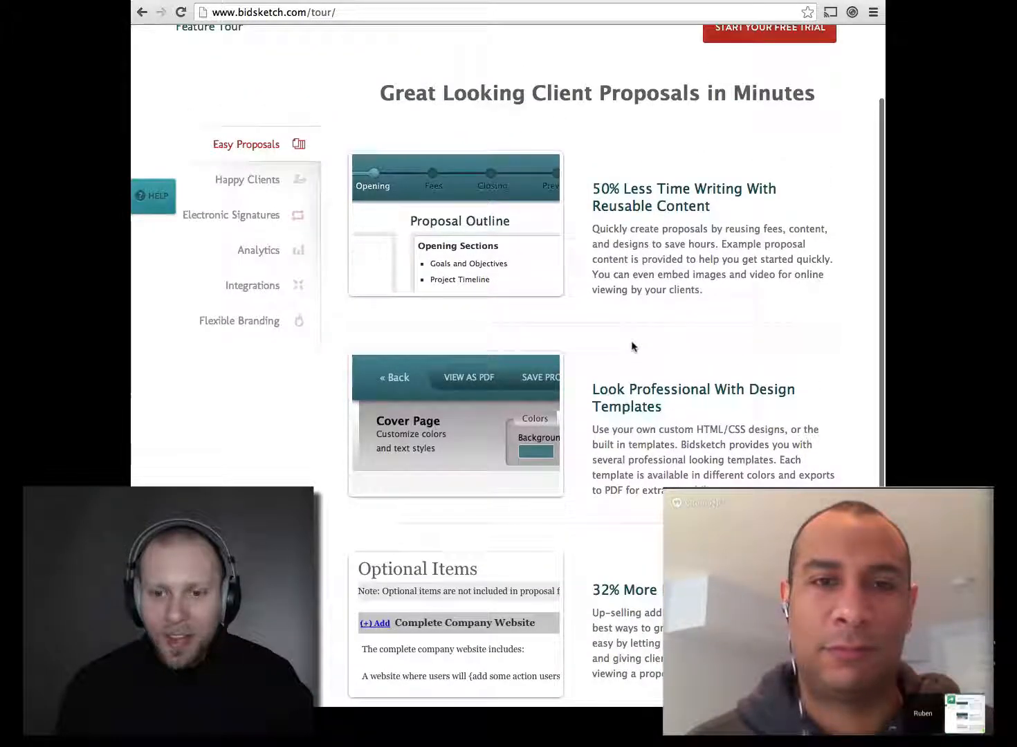
{"action": "scroll", "coordinate": [632, 346], "scroll_direction": "up", "scroll_amount": 1}
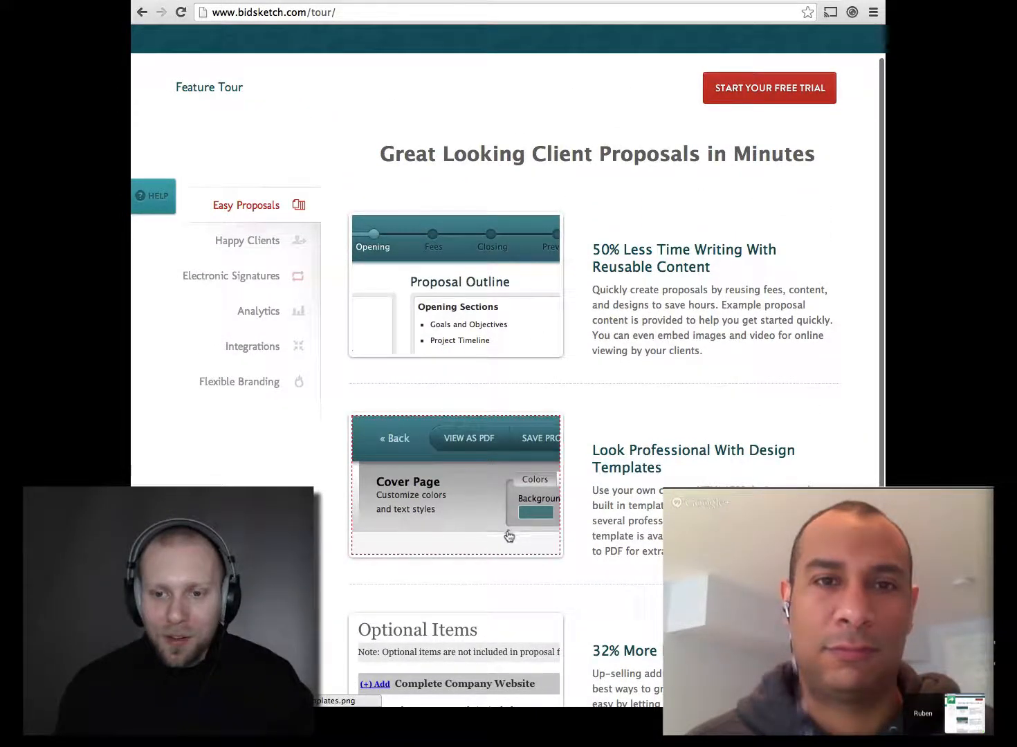
{"action": "scroll", "coordinate": [660, 550], "scroll_direction": "down", "scroll_amount": 7}
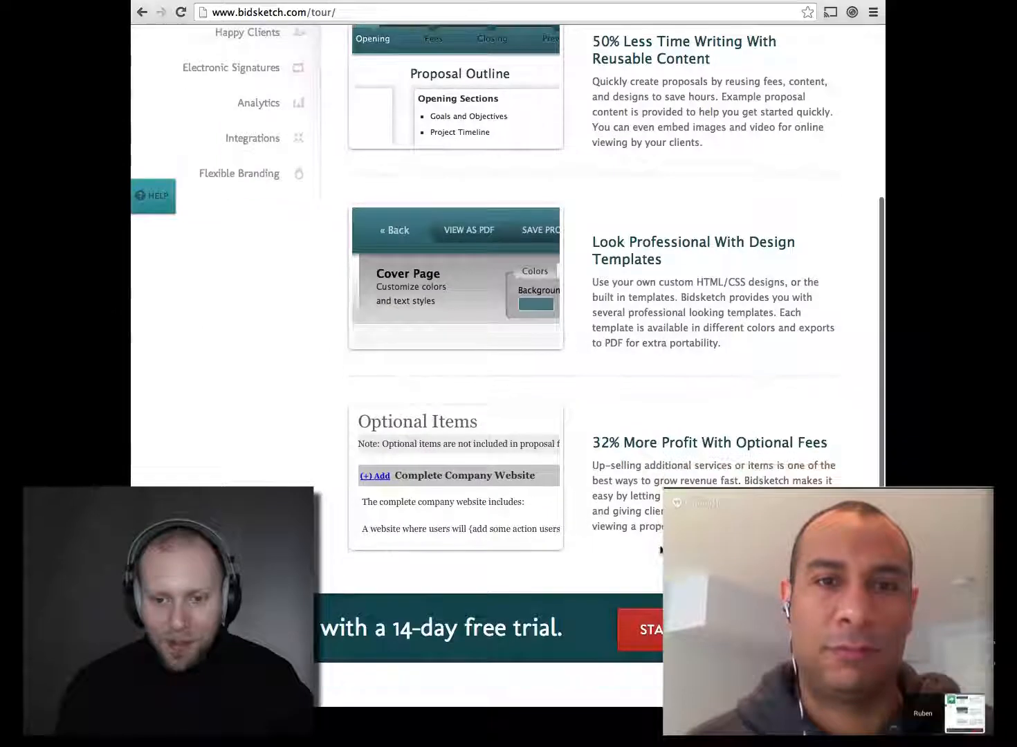
{"action": "scroll", "coordinate": [659, 551], "scroll_direction": "down", "scroll_amount": 2}
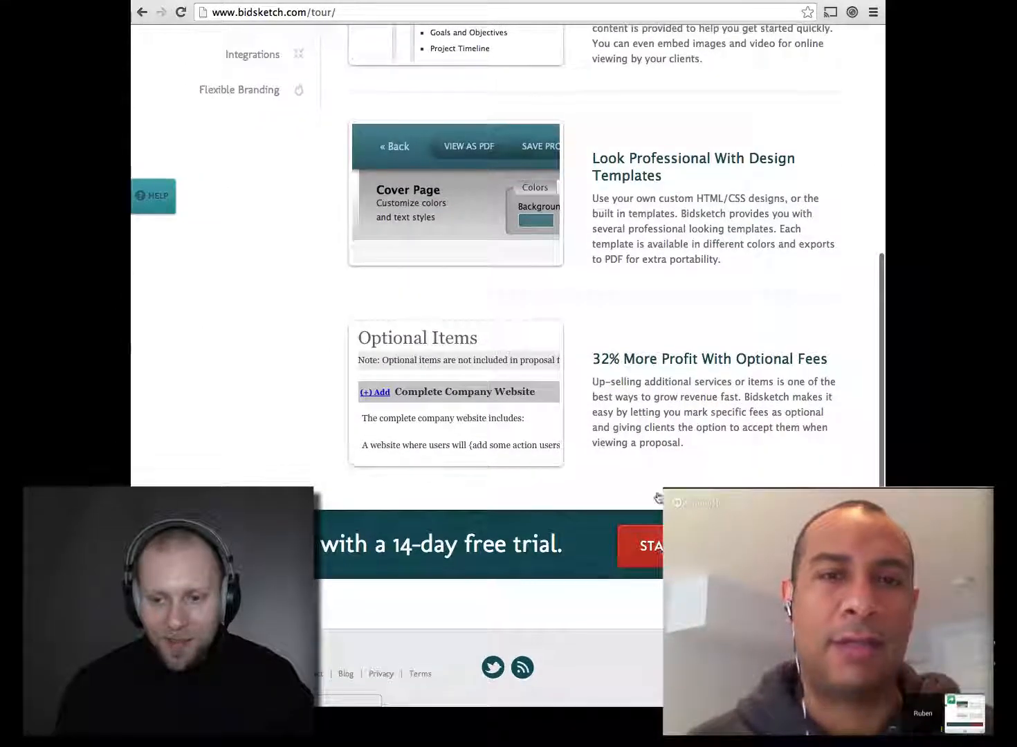
{"action": "scroll", "coordinate": [658, 406], "scroll_direction": "up", "scroll_amount": 2}
{"action": "left_click", "coordinate": [494, 311]}
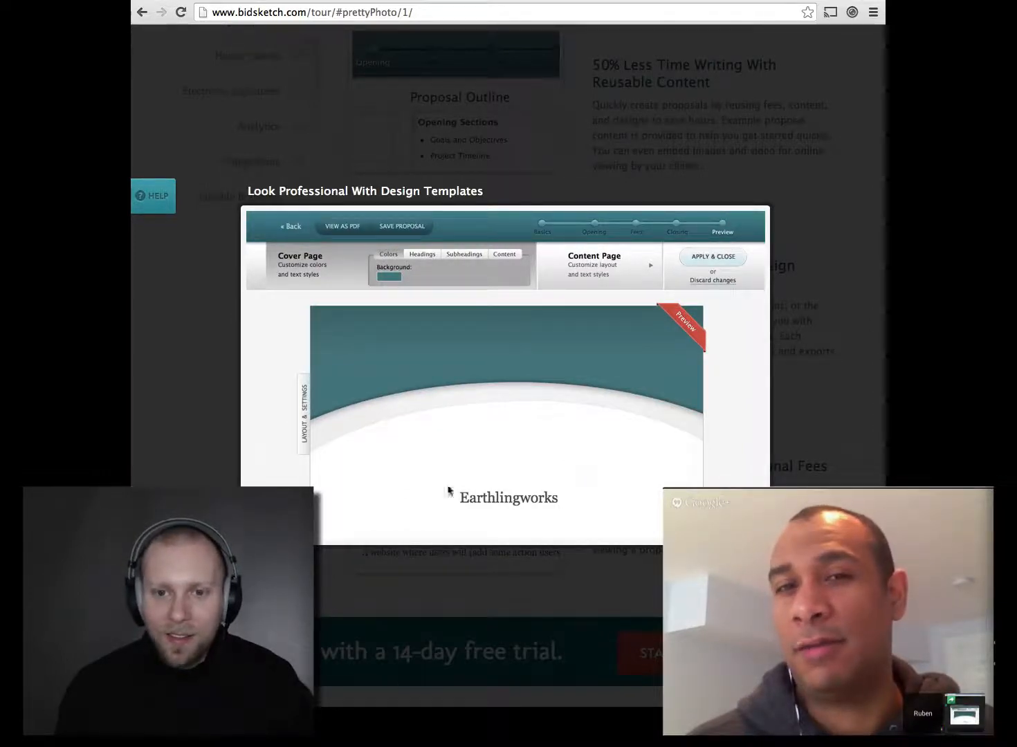
{"action": "left_click", "coordinate": [412, 471]}
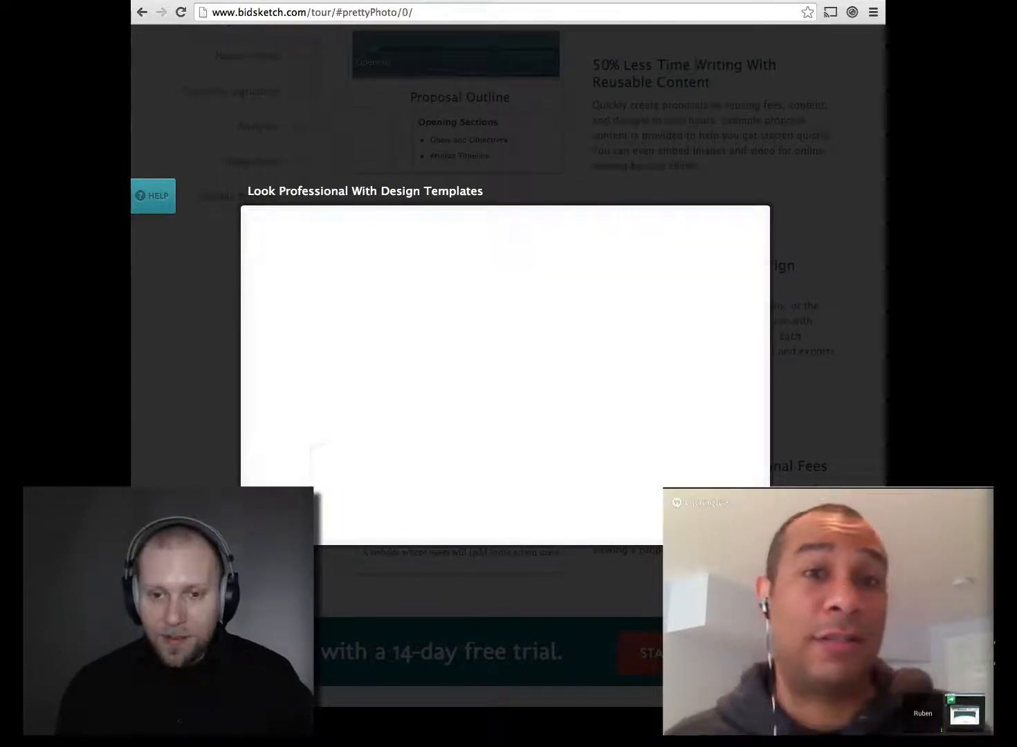
{"action": "key", "text": "Right"}
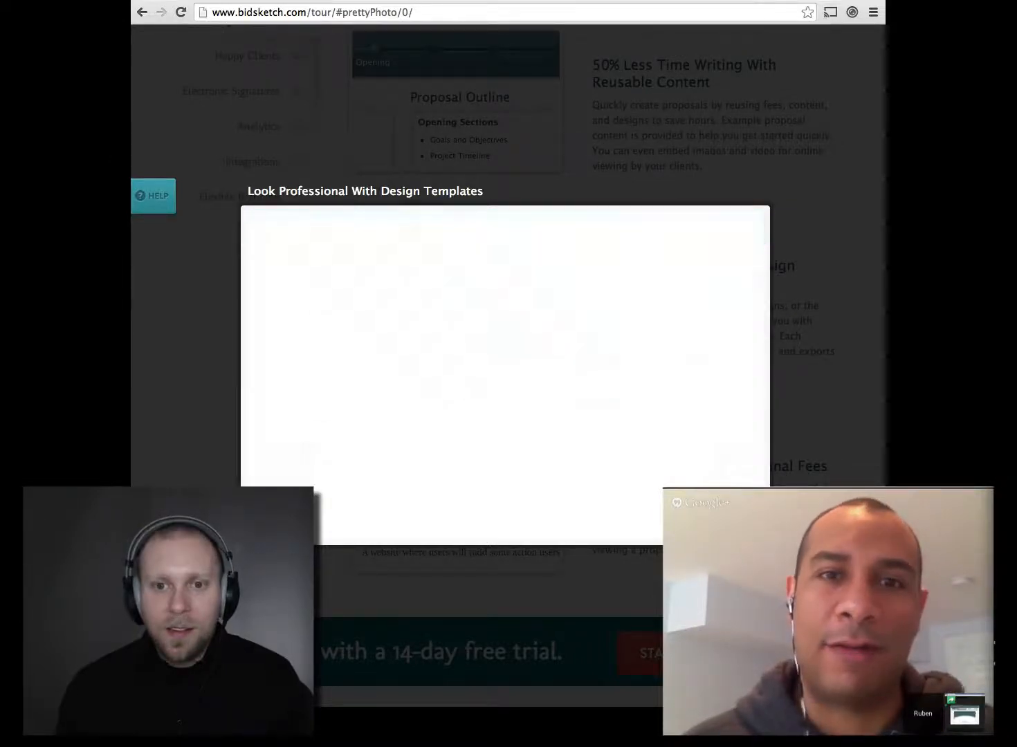
{"action": "key", "text": "Escape"}
Step: View the tour's Happy Clients and Electronic Signatures feature sections
{"action": "scroll", "coordinate": [705, 411], "scroll_direction": "up", "scroll_amount": 5}
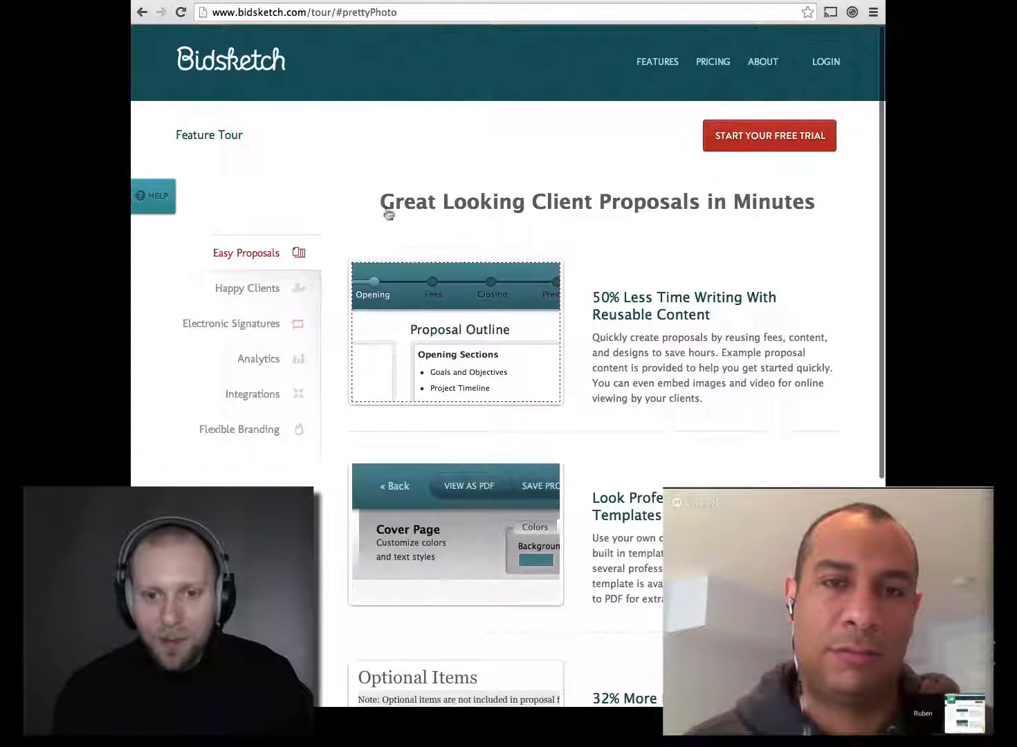
{"action": "left_click", "coordinate": [216, 290]}
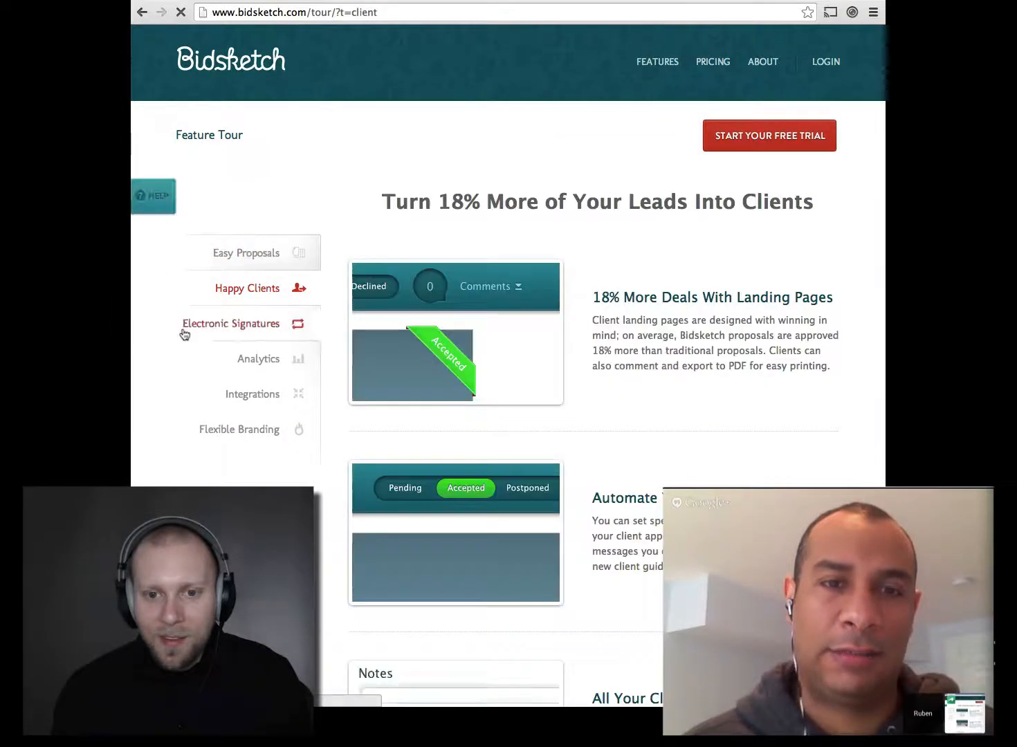
{"action": "left_click", "coordinate": [189, 331]}
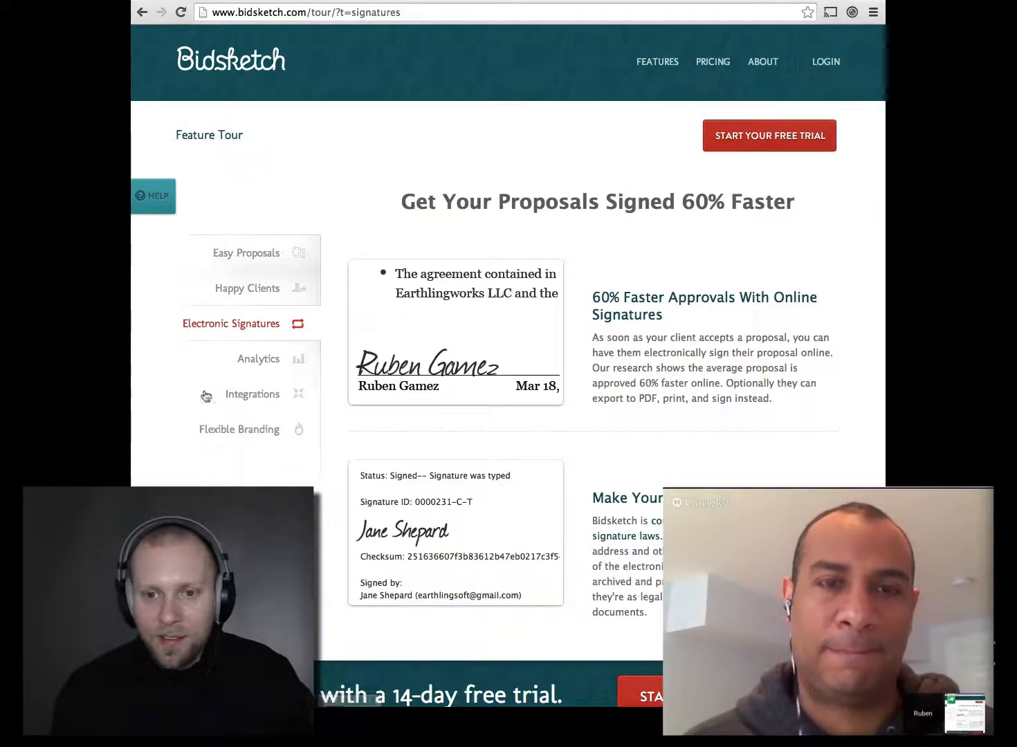
{"action": "scroll", "coordinate": [218, 486], "scroll_direction": "down", "scroll_amount": 1}
{"action": "scroll", "coordinate": [218, 486], "scroll_direction": "down", "scroll_amount": 4}
{"action": "scroll", "coordinate": [218, 487], "scroll_direction": "up", "scroll_amount": 5}
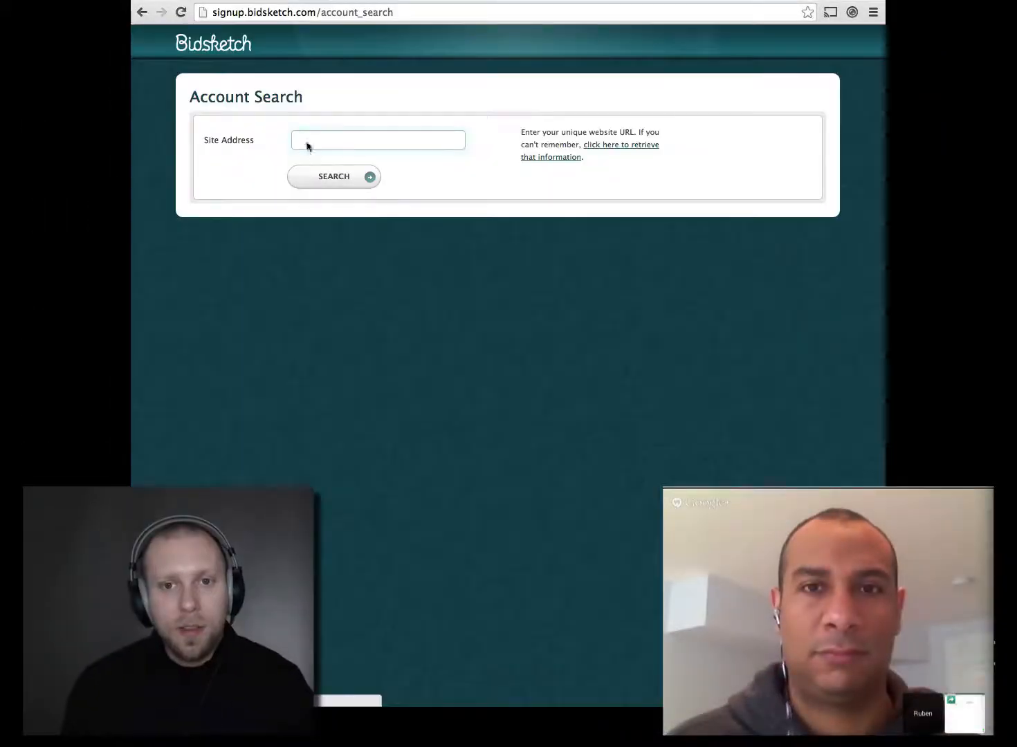
Step: Search for site address 'bidsketchdemo' to reach the Bidsketch Demo login page
{"action": "left_click", "coordinate": [350, 139]}
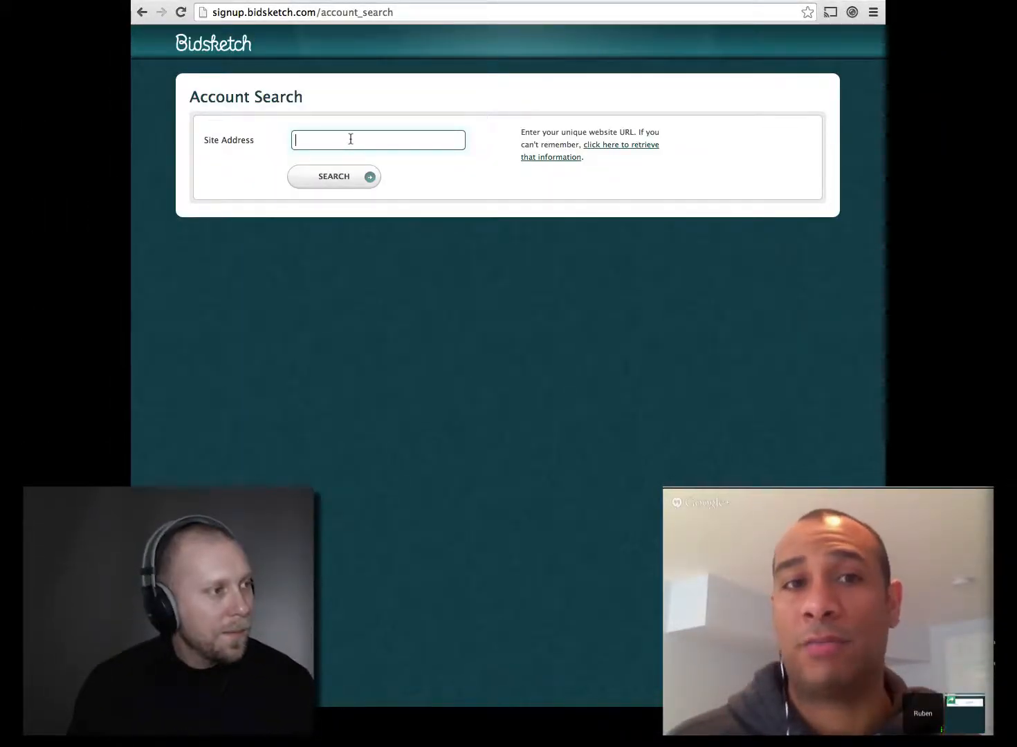
{"action": "type", "text": "b"}
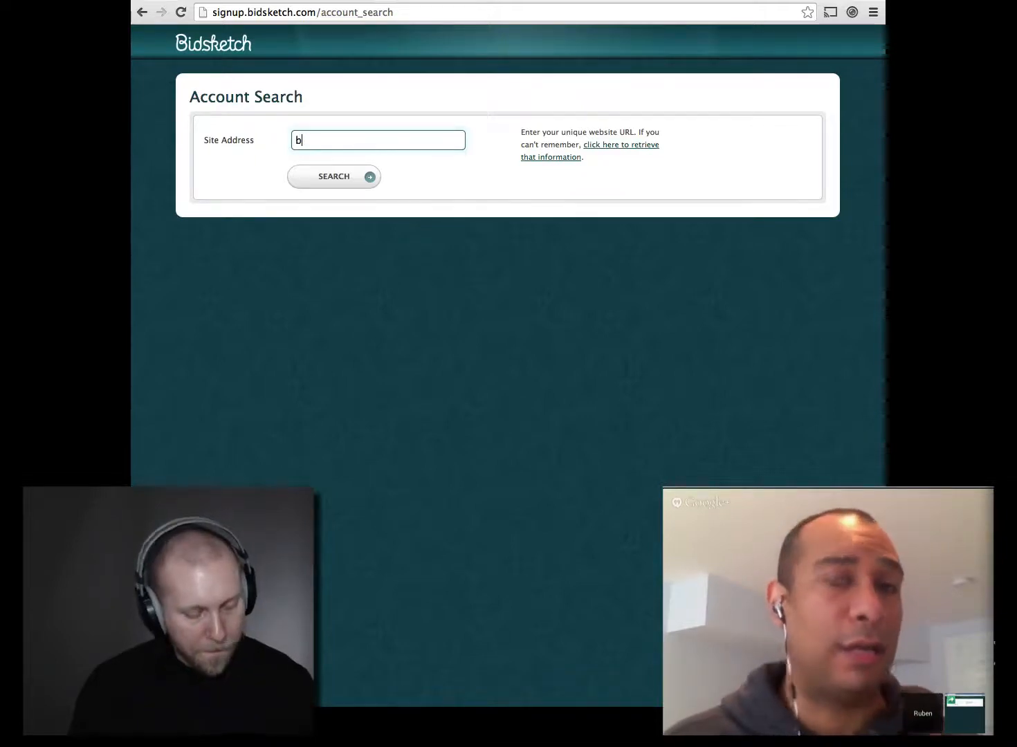
{"action": "type", "text": "id"}
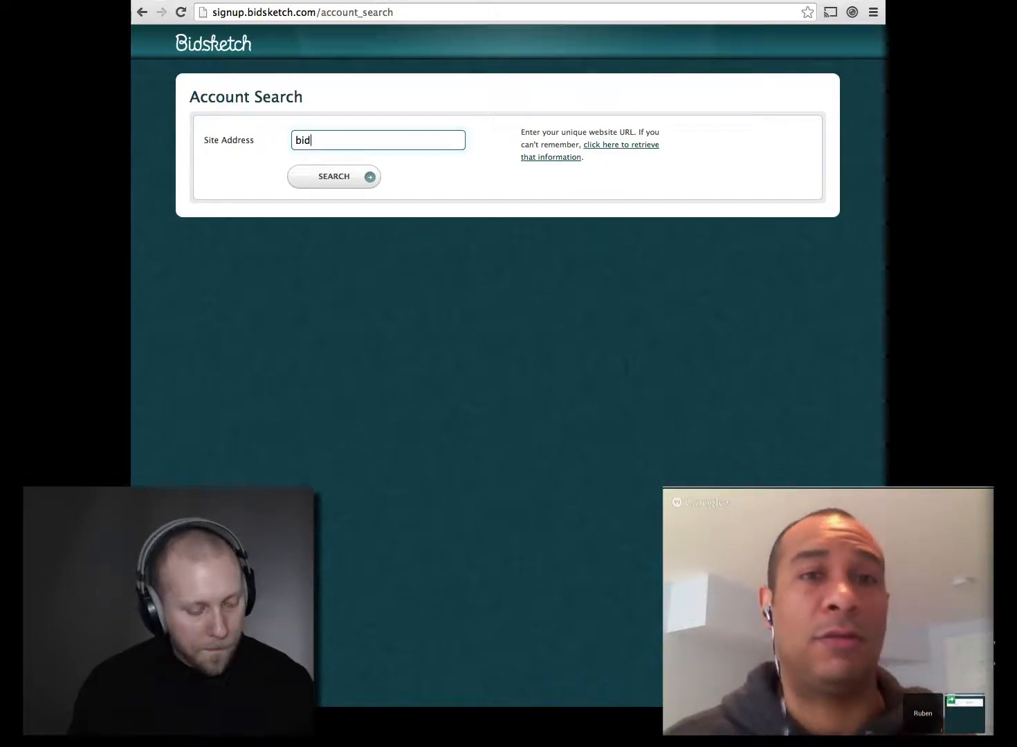
{"action": "type", "text": "sk"}
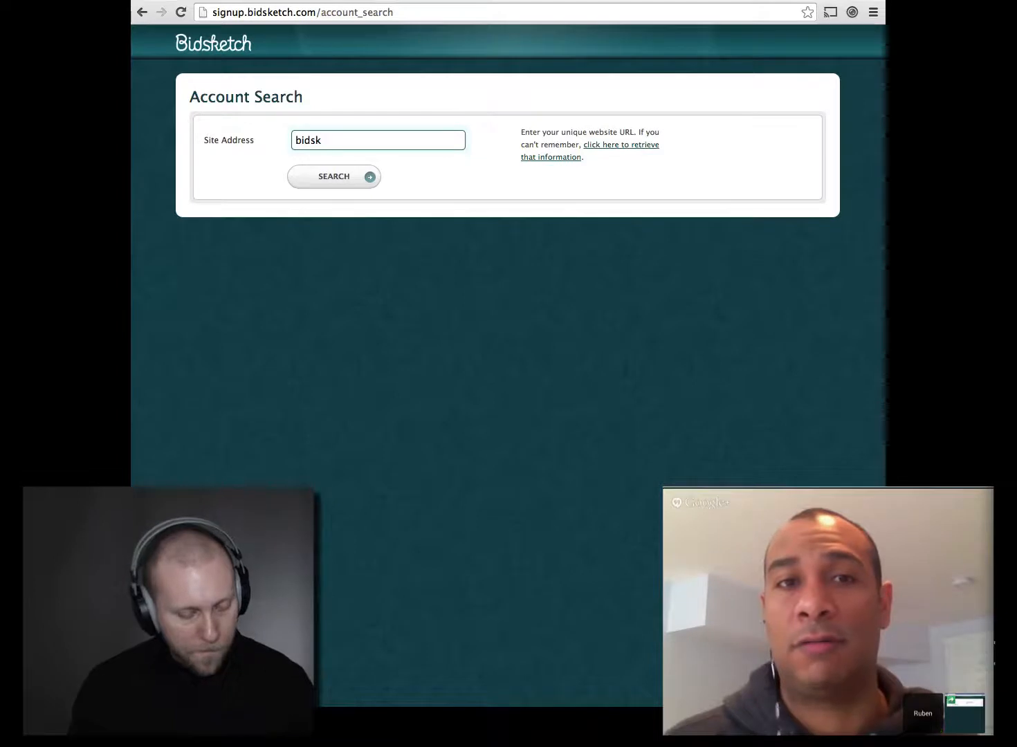
{"action": "type", "text": "etch"}
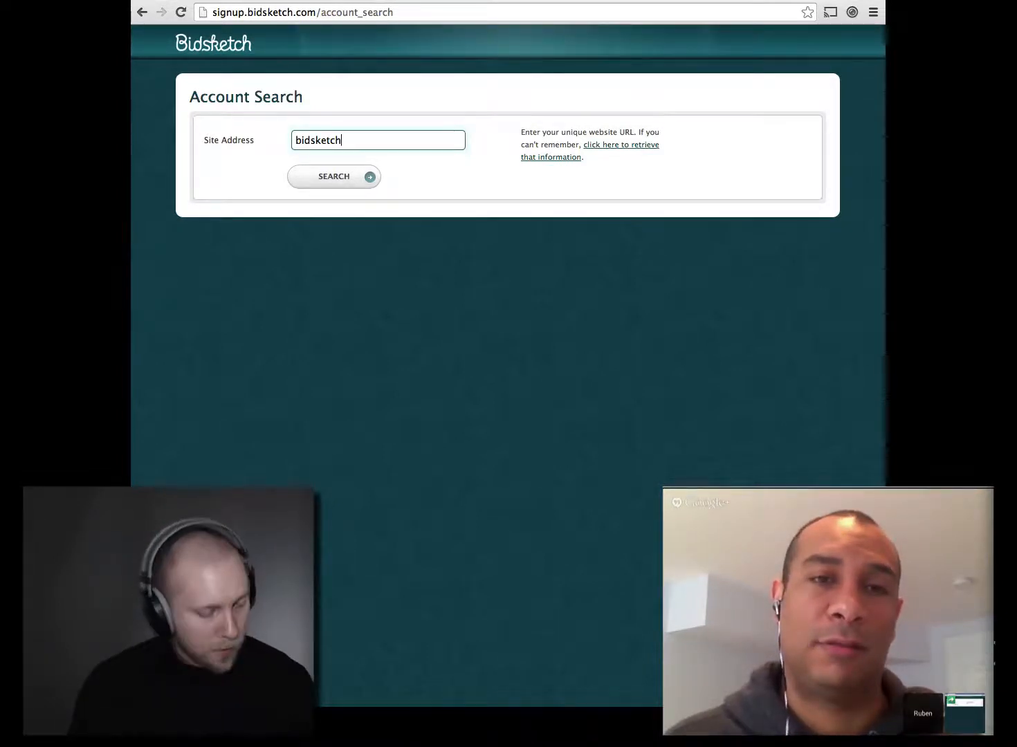
{"action": "type", "text": "demo"}
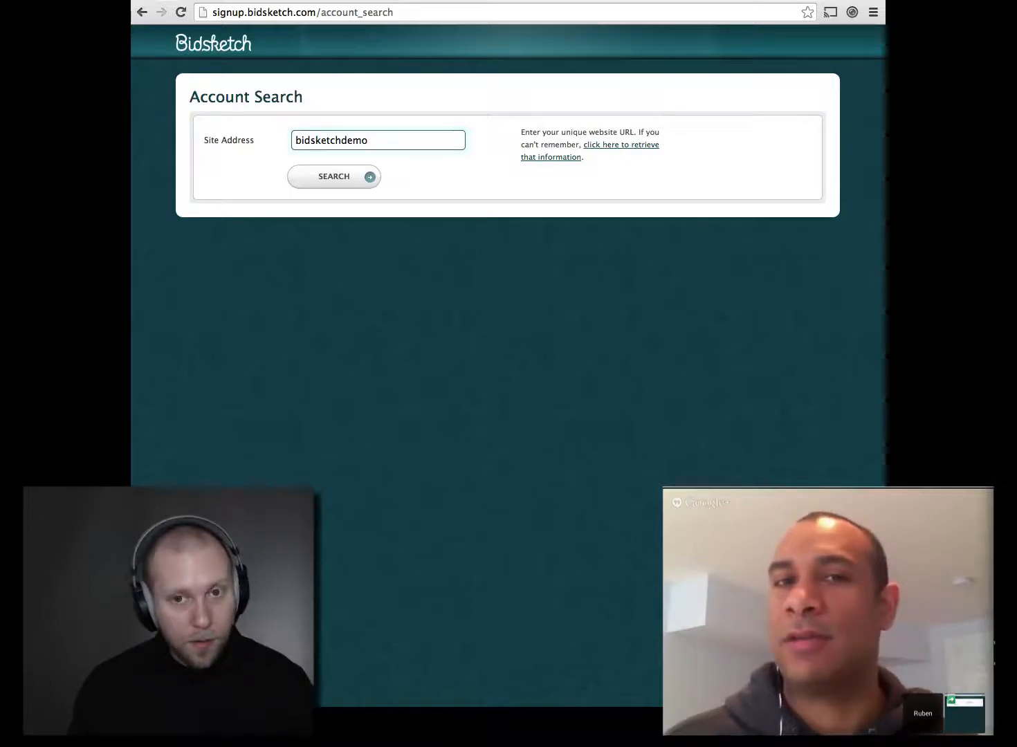
{"action": "left_click", "coordinate": [344, 179]}
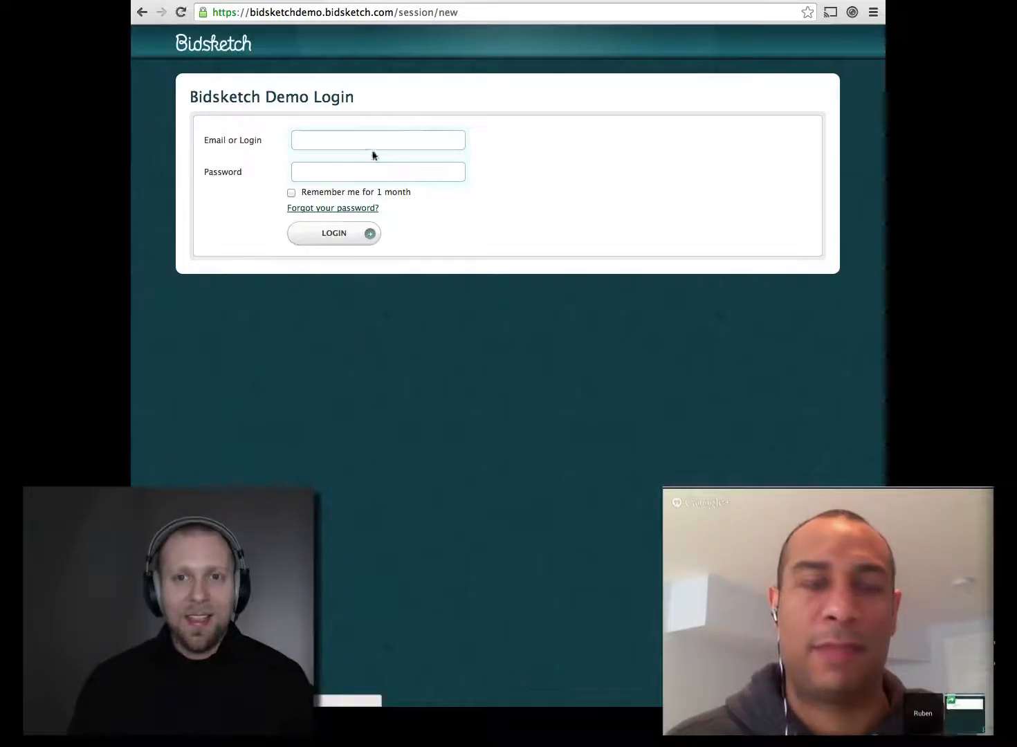
{"action": "left_click", "coordinate": [366, 143]}
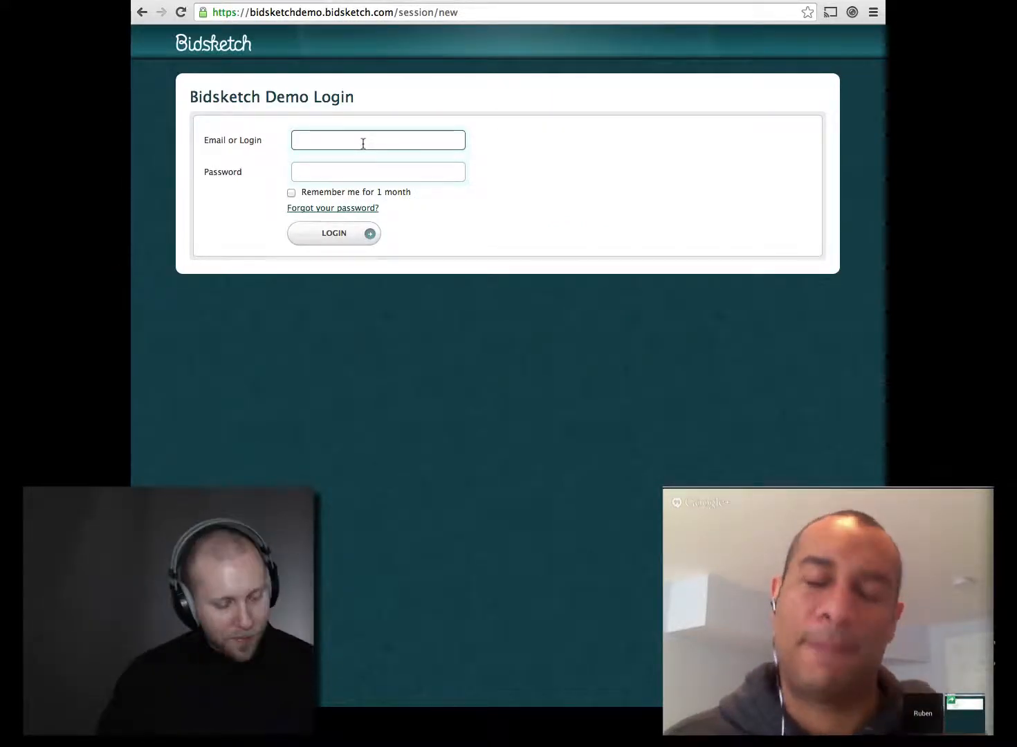
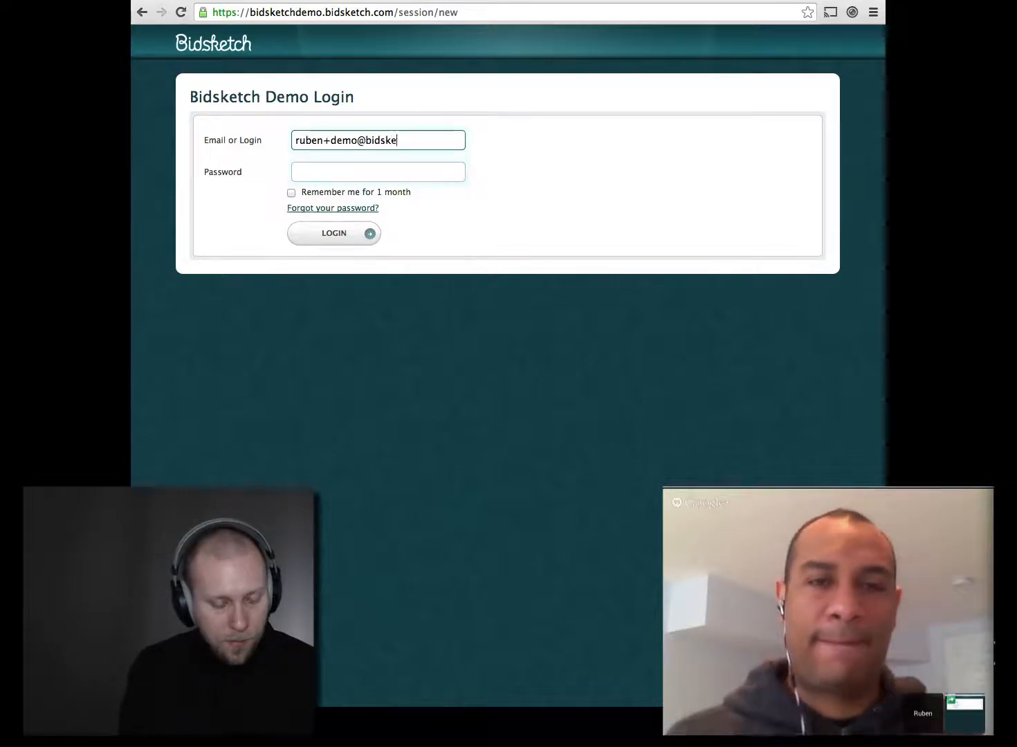
Step: Log in to the demo account with its email and password
{"action": "key", "text": "Tab"}
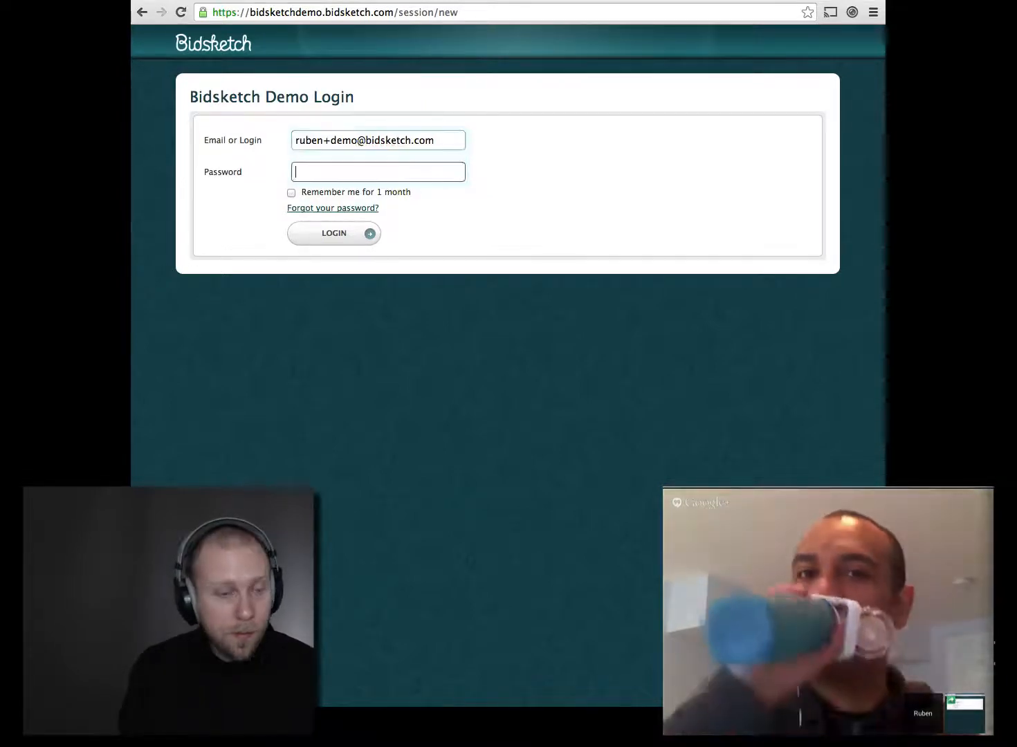
{"action": "type", "text": "demo"}
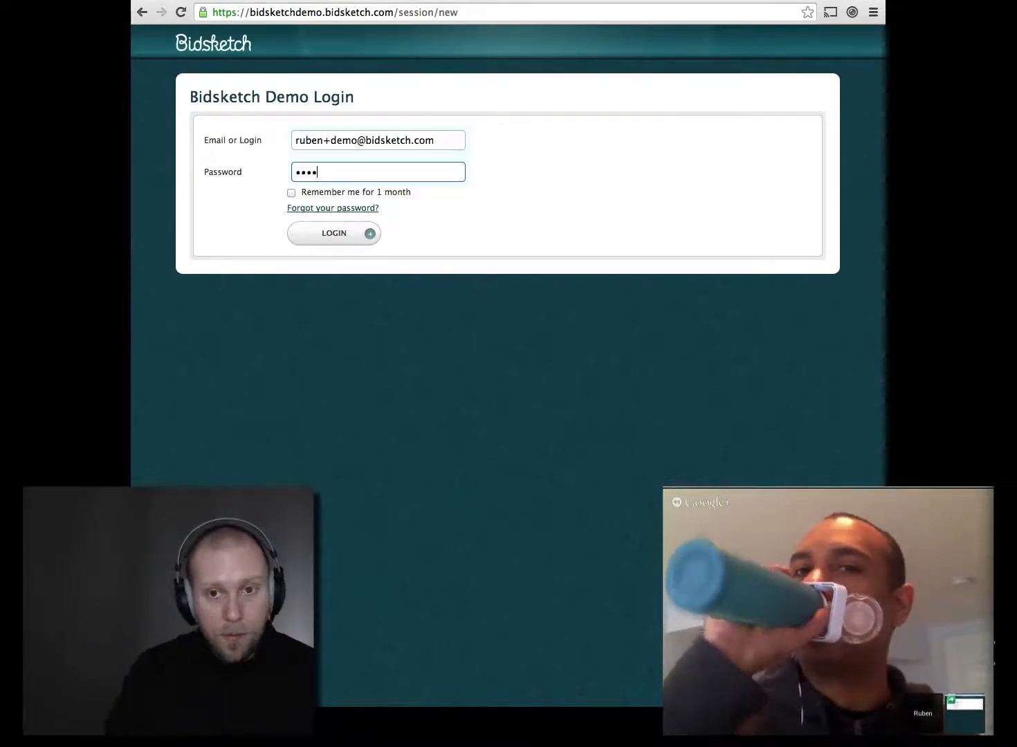
{"action": "left_click", "coordinate": [320, 239]}
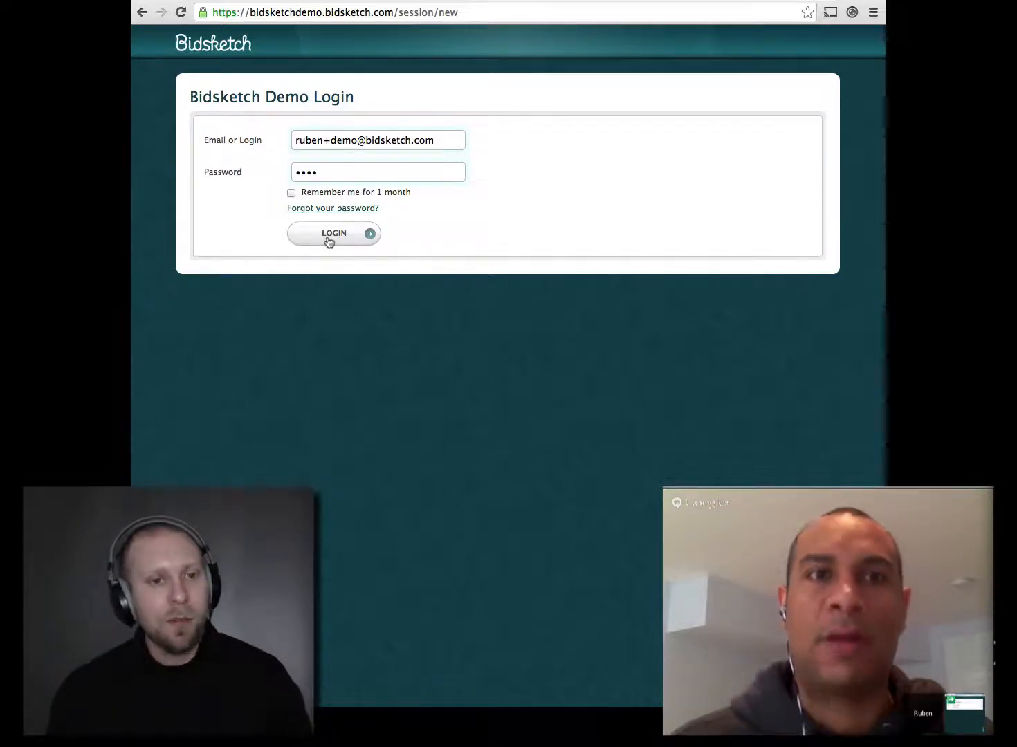
{"action": "left_click", "coordinate": [330, 239]}
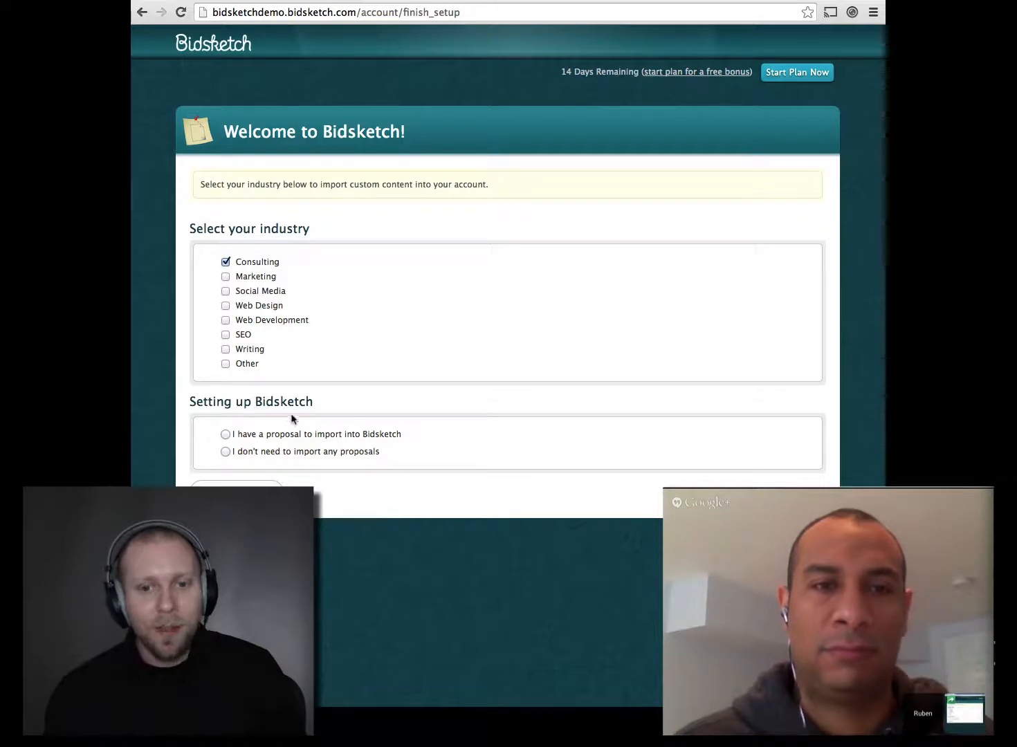
Step: Choose 'I don't need to import any proposals' and submit the setup choices
{"action": "left_click", "coordinate": [225, 452]}
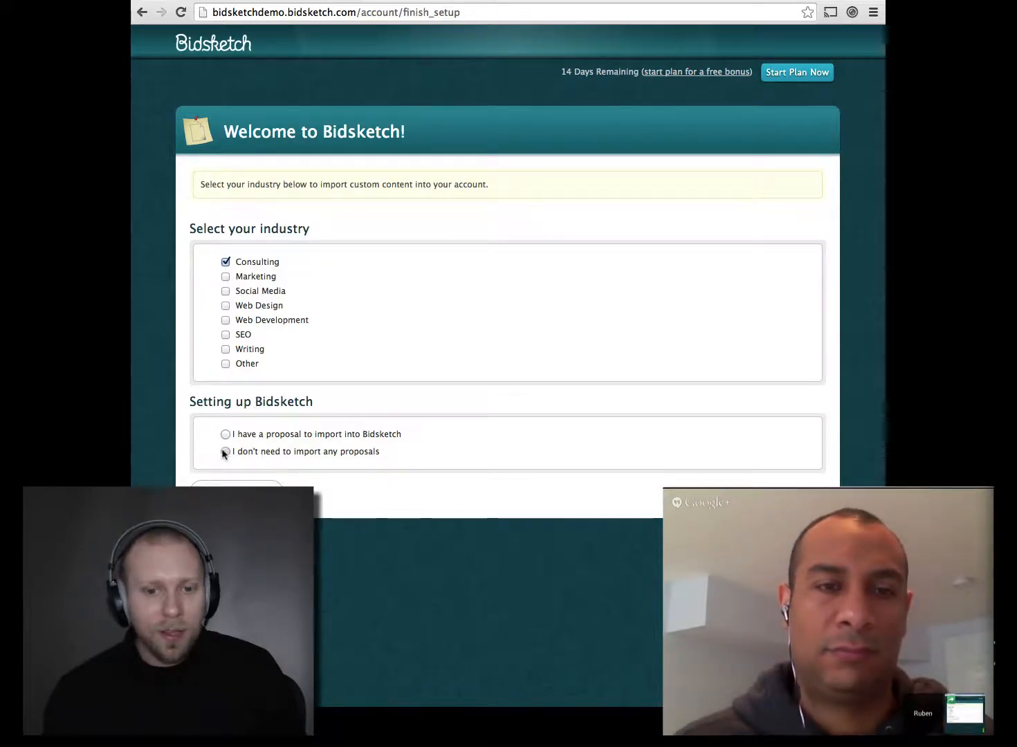
{"action": "left_click", "coordinate": [236, 492]}
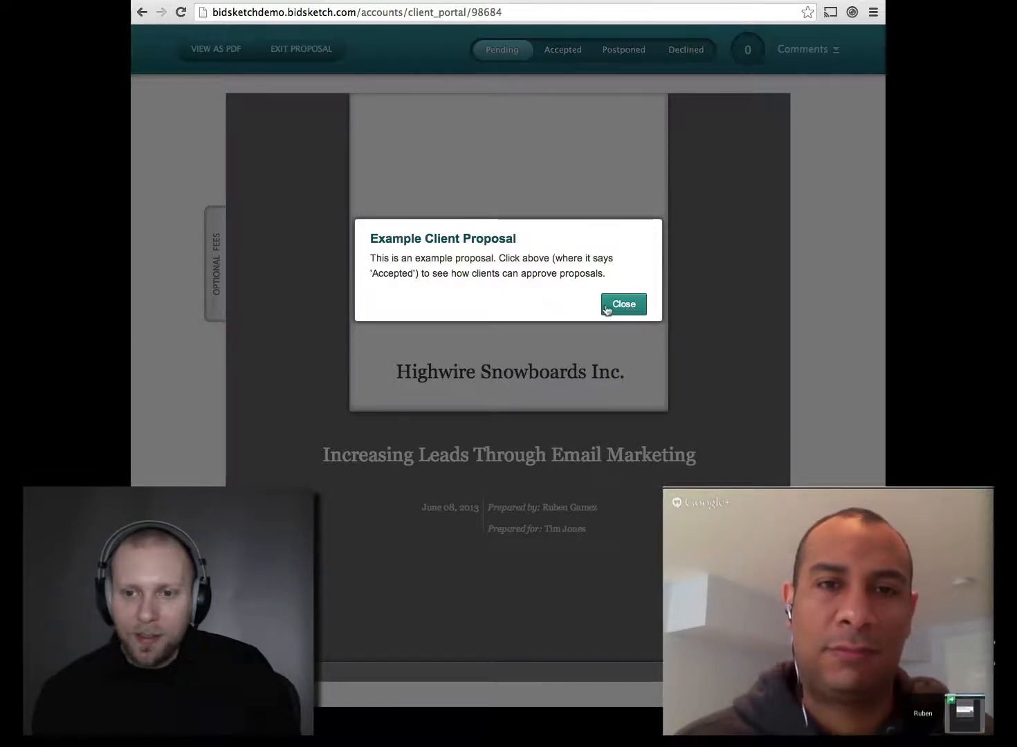
Step: Close the Example Client Proposal notice and continue to the Proposals dashboard
{"action": "left_click", "coordinate": [626, 305]}
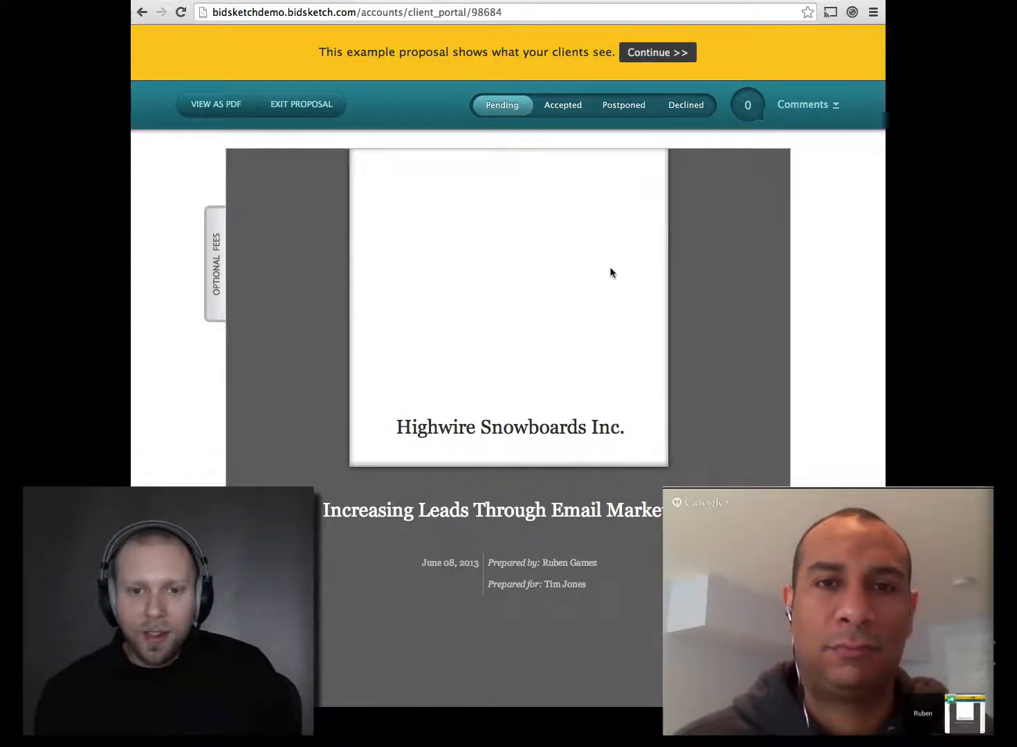
{"action": "left_click", "coordinate": [651, 55]}
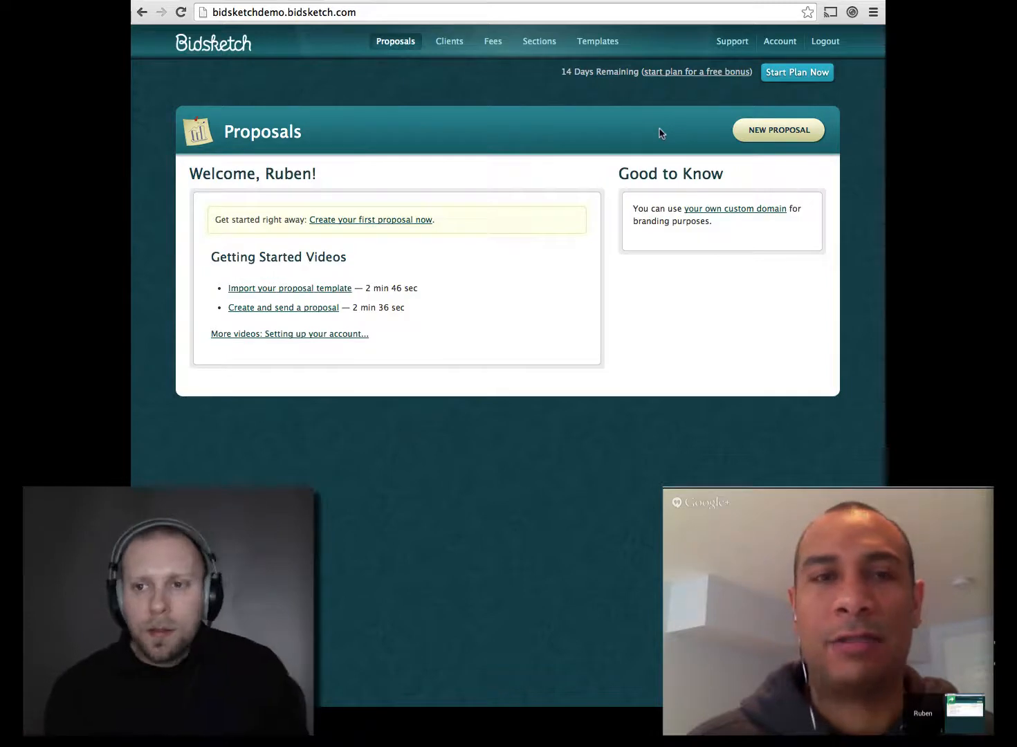
Step: Go to the Account page showing the $29/month plan details
{"action": "left_click", "coordinate": [779, 42]}
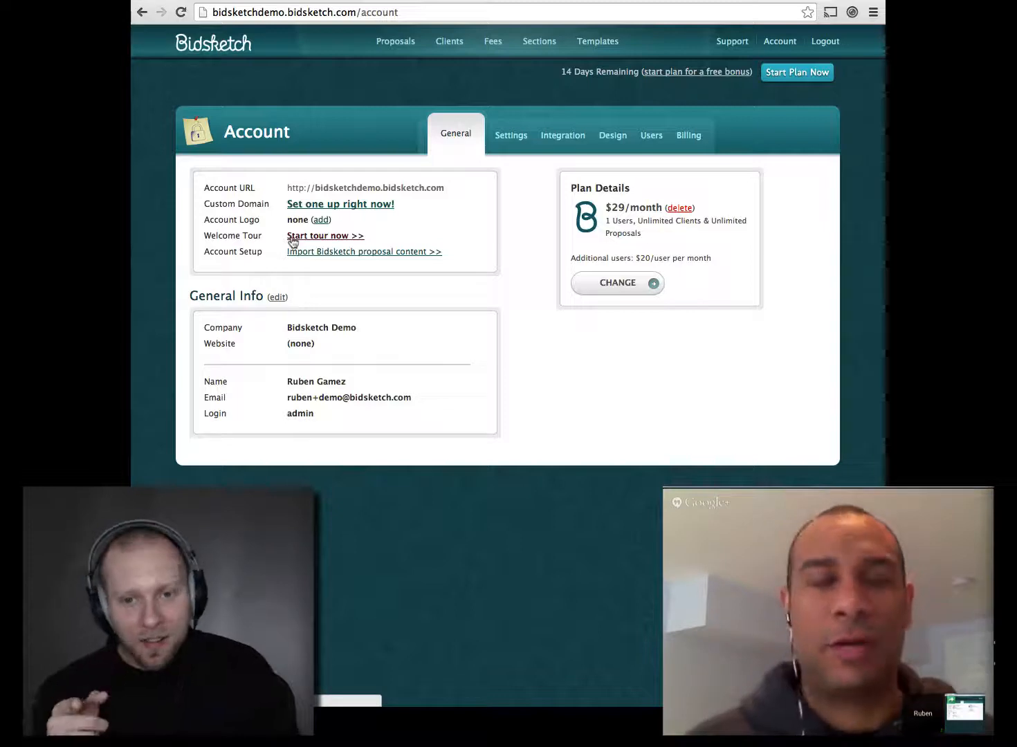
Step: Restart the Welcome Tour and confirm starting it
{"action": "left_click", "coordinate": [292, 238]}
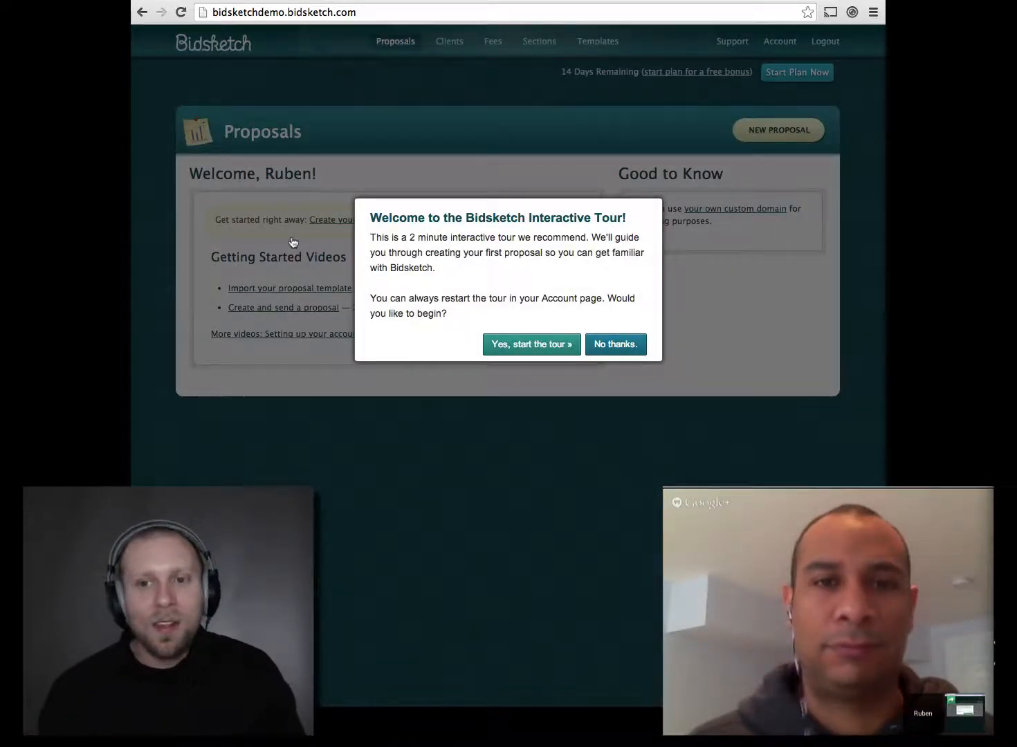
{"action": "left_click", "coordinate": [546, 346]}
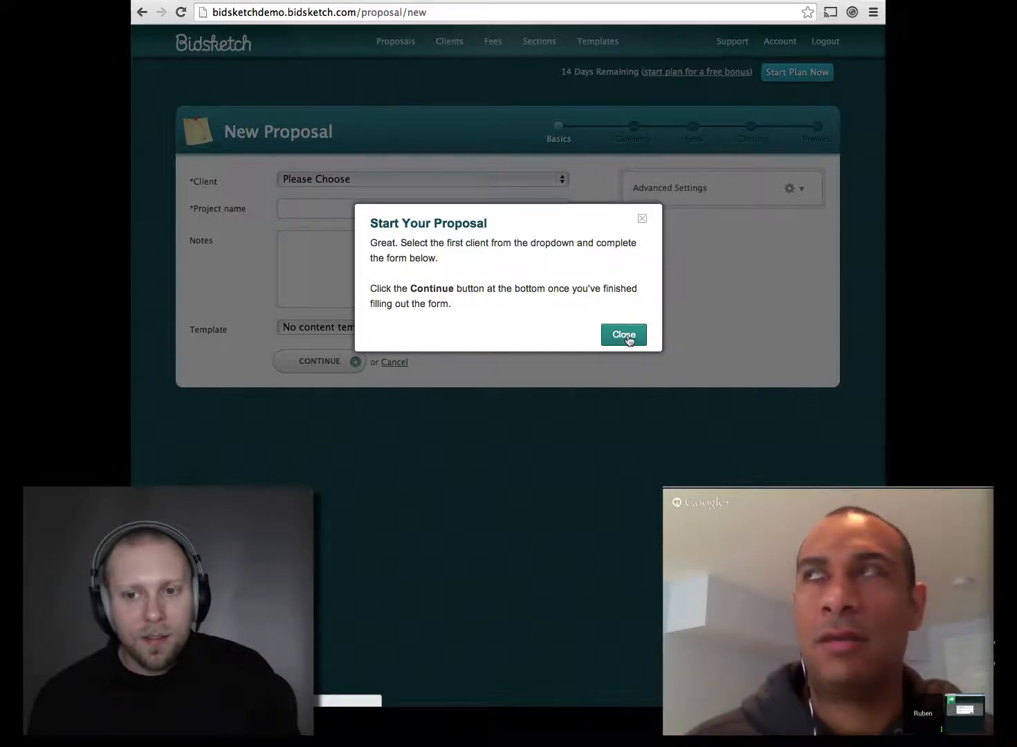
Step: Dismiss the tour tip, then go back via history to Proposals and the example proposal
{"action": "left_click", "coordinate": [627, 337]}
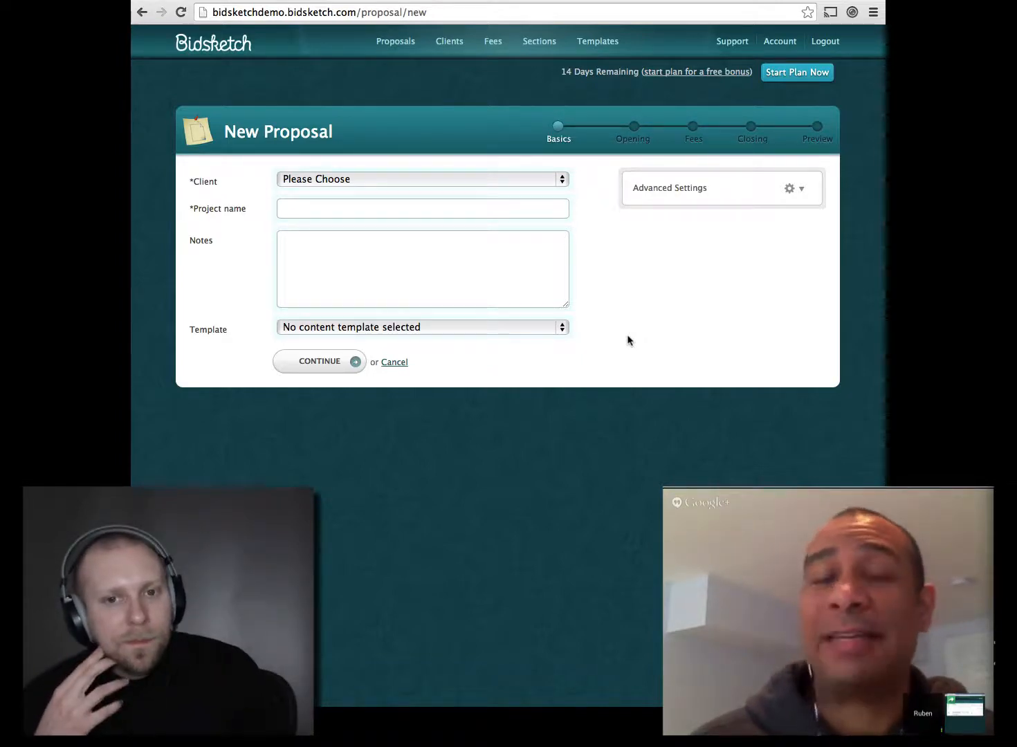
{"action": "right_click", "coordinate": [142, 12]}
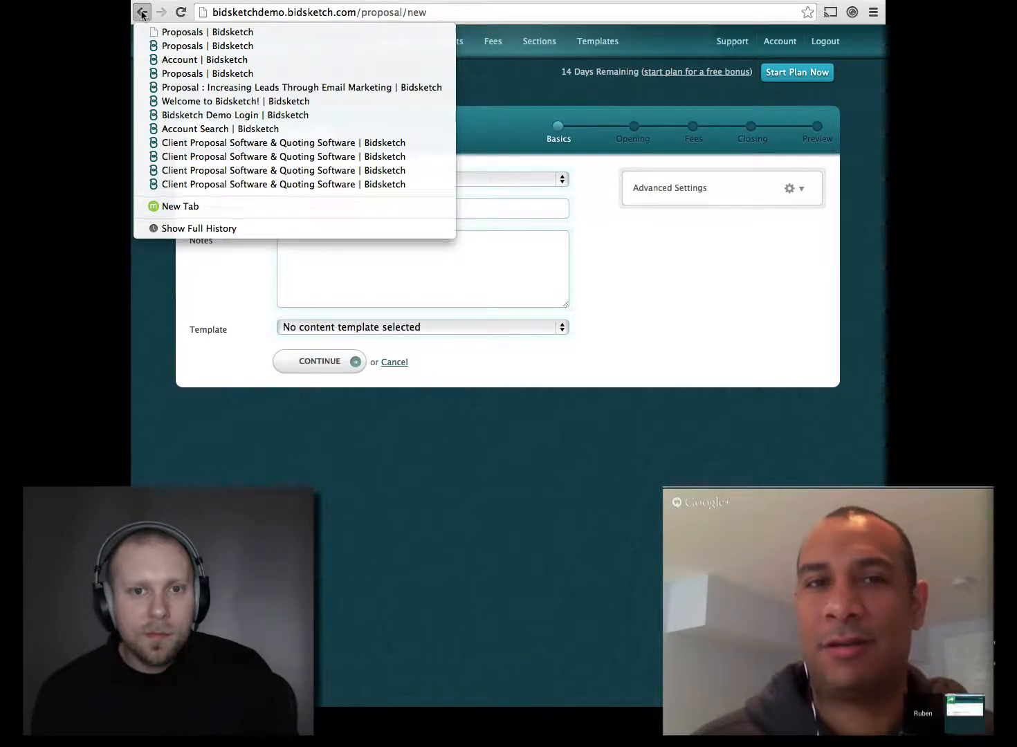
{"action": "left_click", "coordinate": [198, 74]}
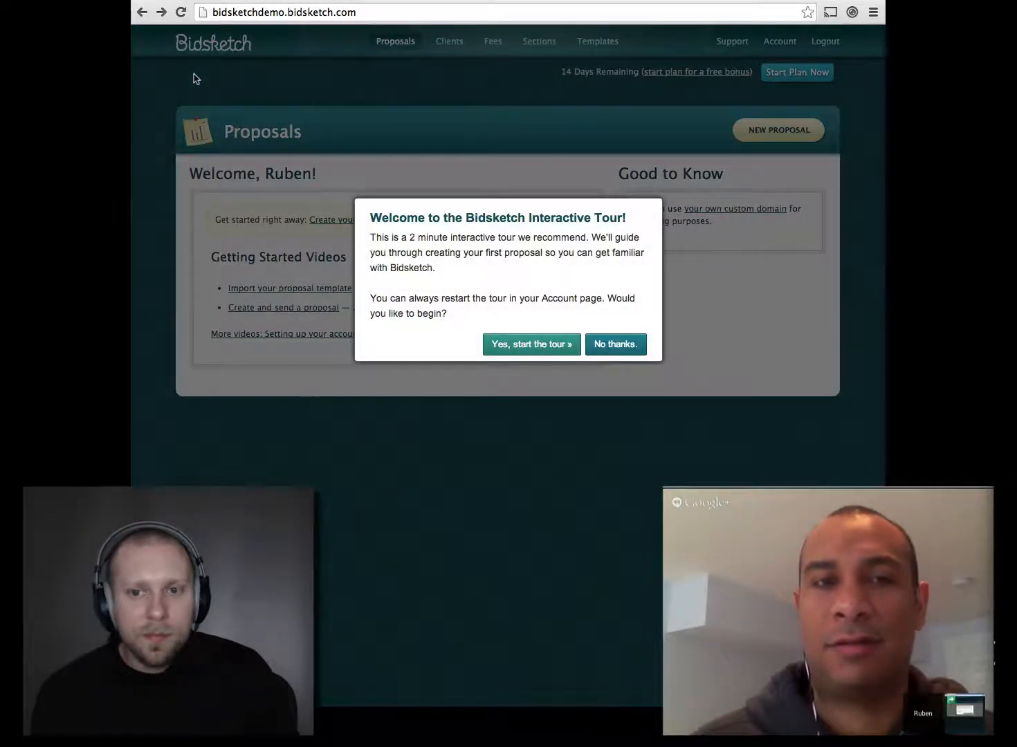
{"action": "left_click", "coordinate": [142, 13]}
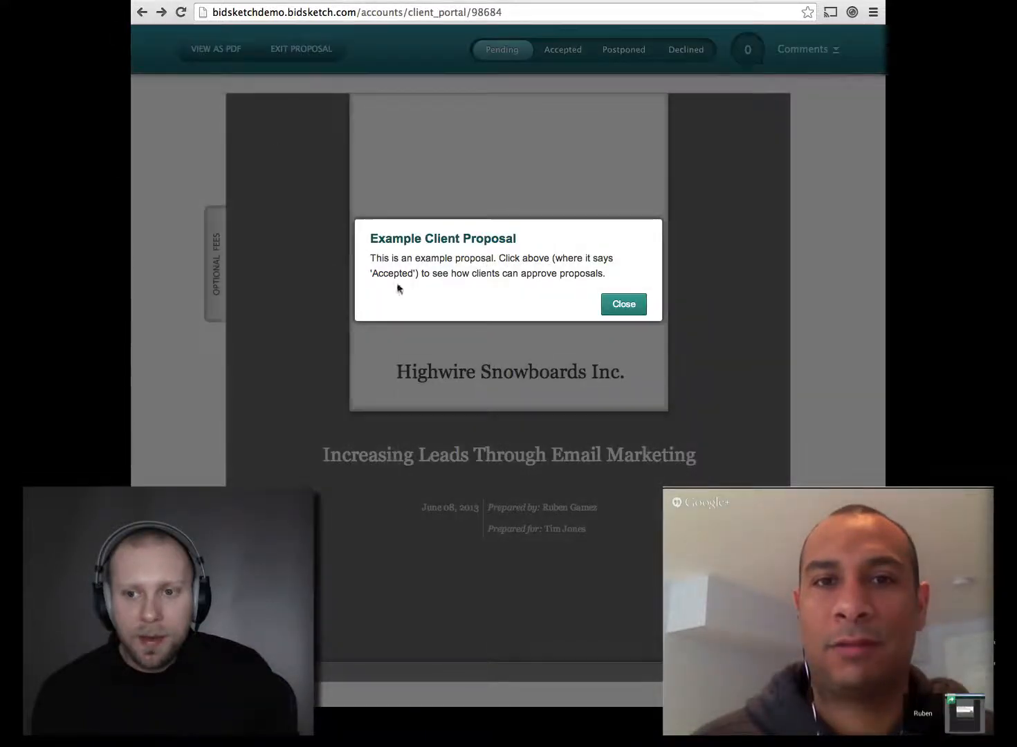
Step: Close the notice, read through the sample proposal, and show its optional fees
{"action": "left_click", "coordinate": [625, 304]}
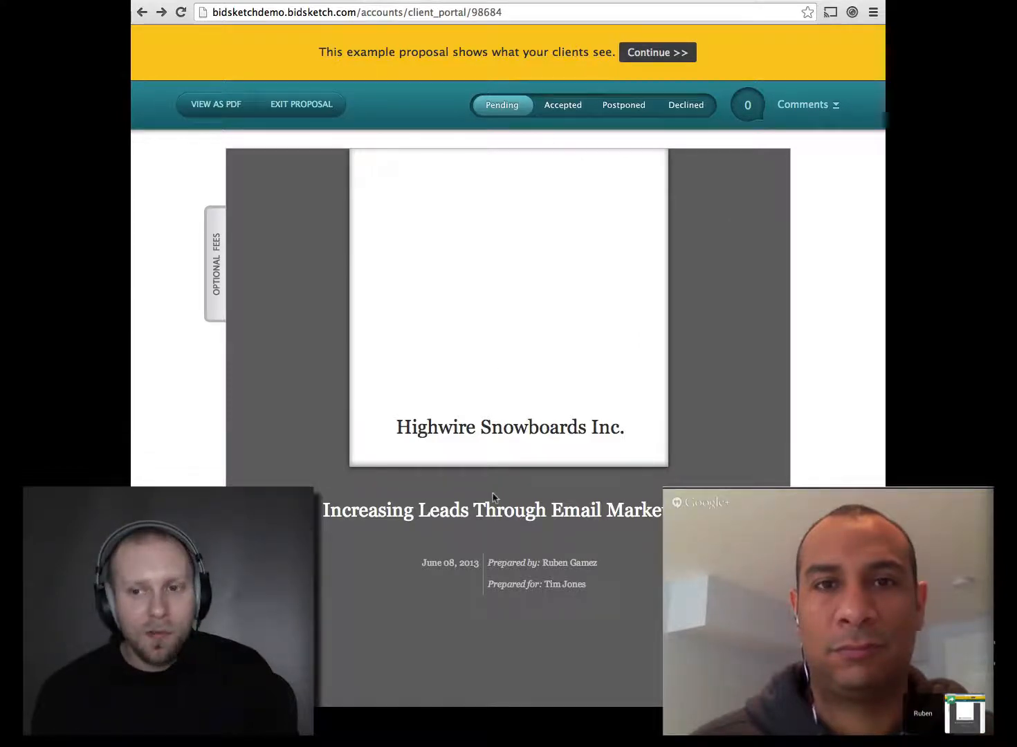
{"action": "scroll", "coordinate": [493, 497], "scroll_direction": "down", "scroll_amount": 10}
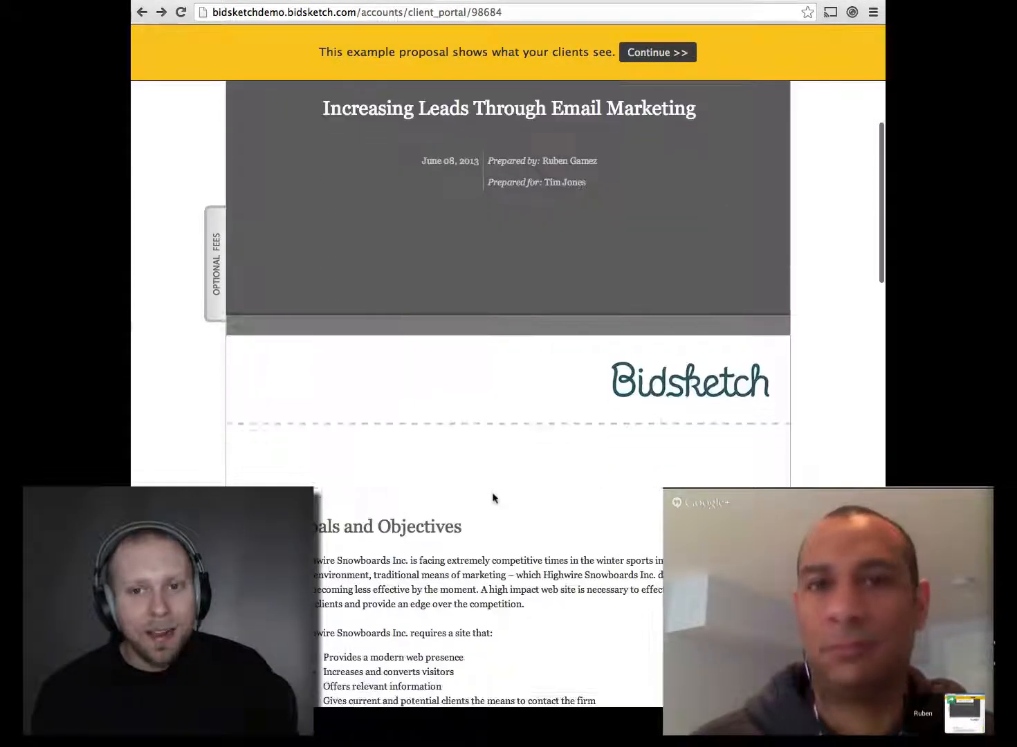
{"action": "scroll", "coordinate": [493, 497], "scroll_direction": "down", "scroll_amount": 8}
{"action": "scroll", "coordinate": [493, 496], "scroll_direction": "up", "scroll_amount": 10}
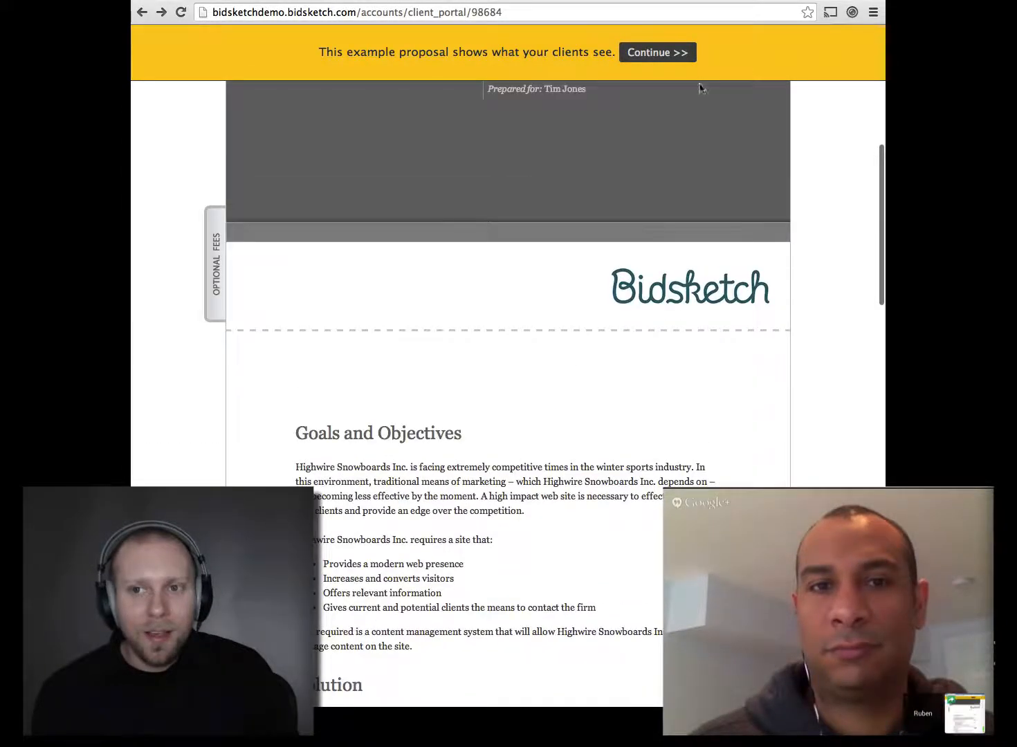
{"action": "scroll", "coordinate": [613, 123], "scroll_direction": "up", "scroll_amount": 3}
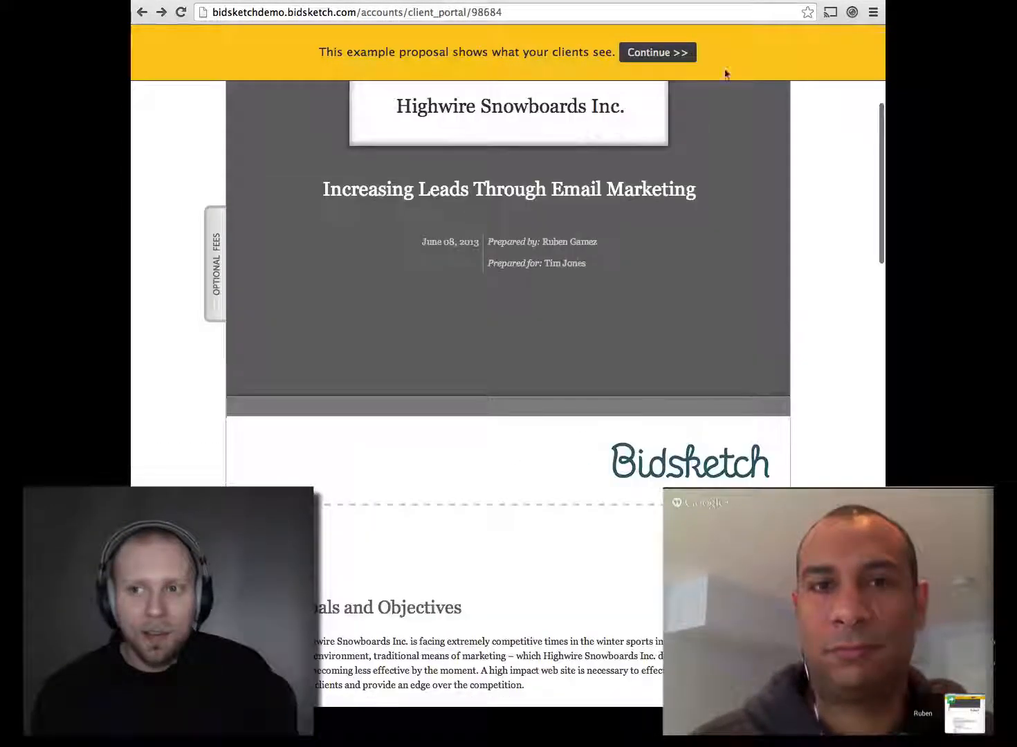
{"action": "scroll", "coordinate": [629, 244], "scroll_direction": "up", "scroll_amount": 5}
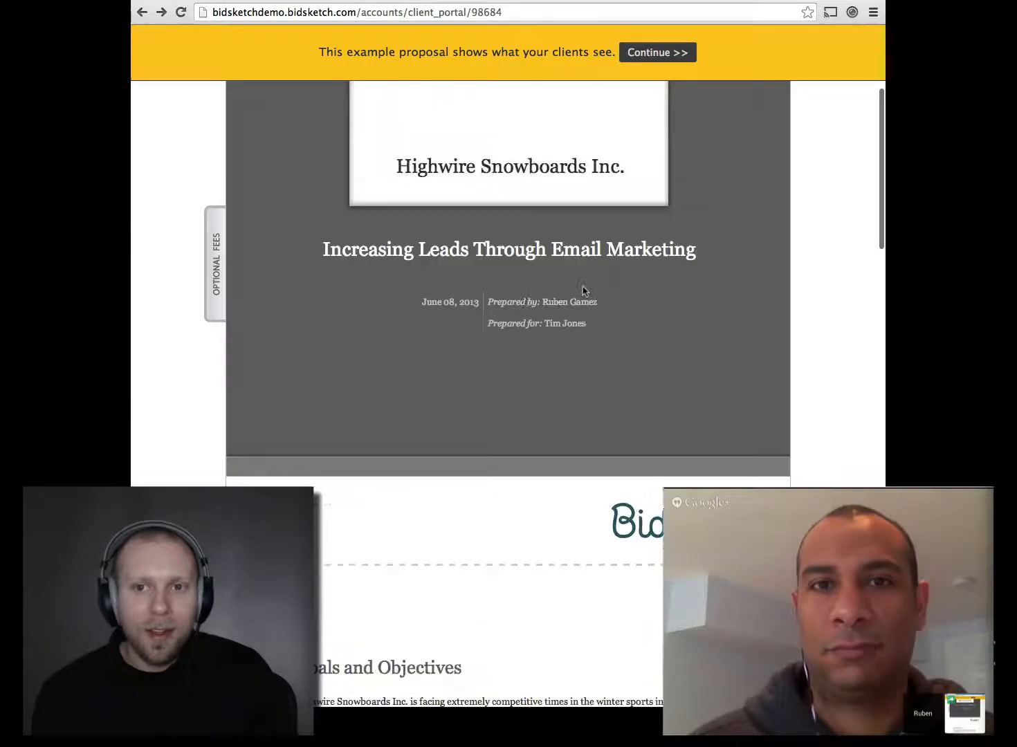
{"action": "scroll", "coordinate": [583, 292], "scroll_direction": "down", "scroll_amount": 10}
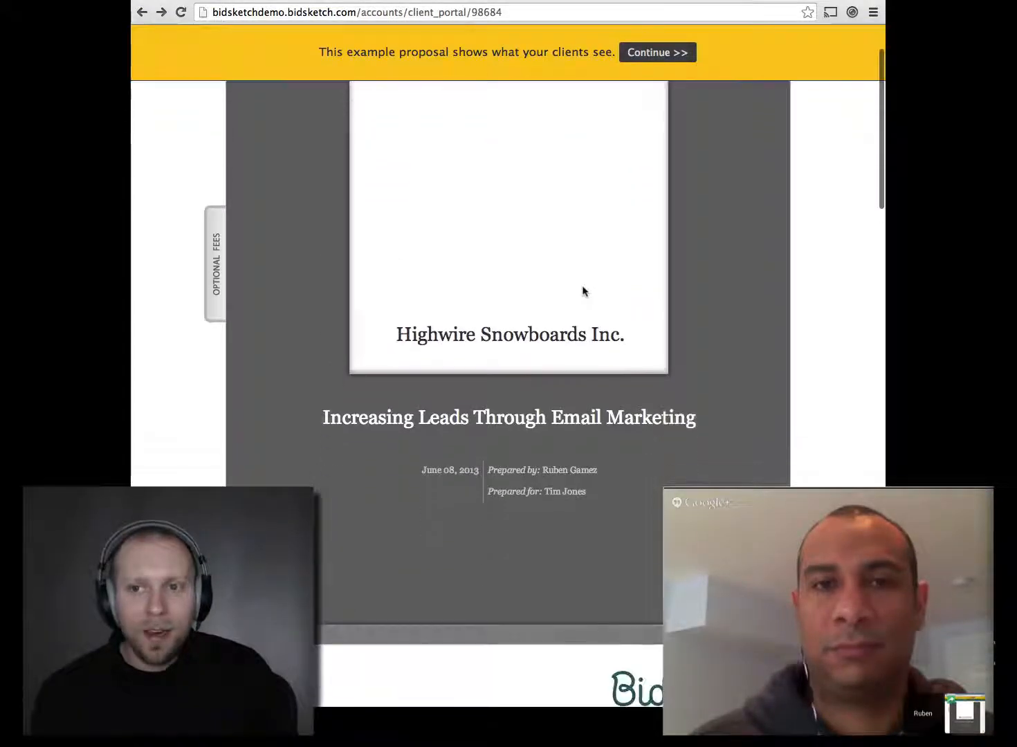
{"action": "scroll", "coordinate": [583, 291], "scroll_direction": "down", "scroll_amount": 15}
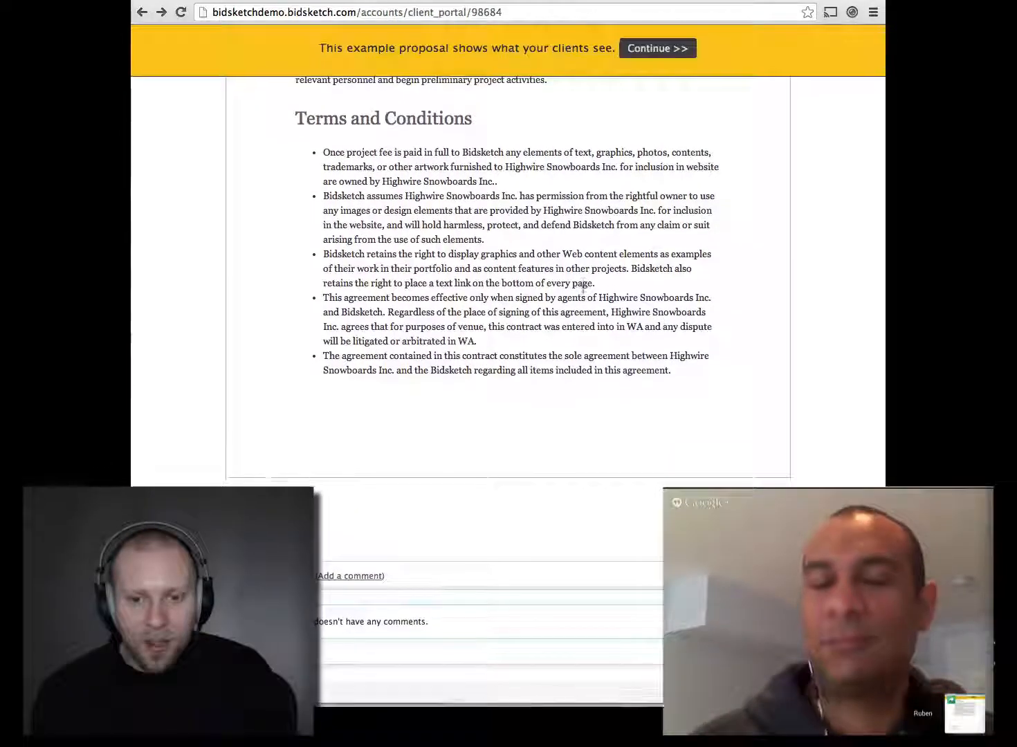
{"action": "scroll", "coordinate": [582, 292], "scroll_direction": "up", "scroll_amount": 5}
{"action": "scroll", "coordinate": [582, 291], "scroll_direction": "up", "scroll_amount": 6}
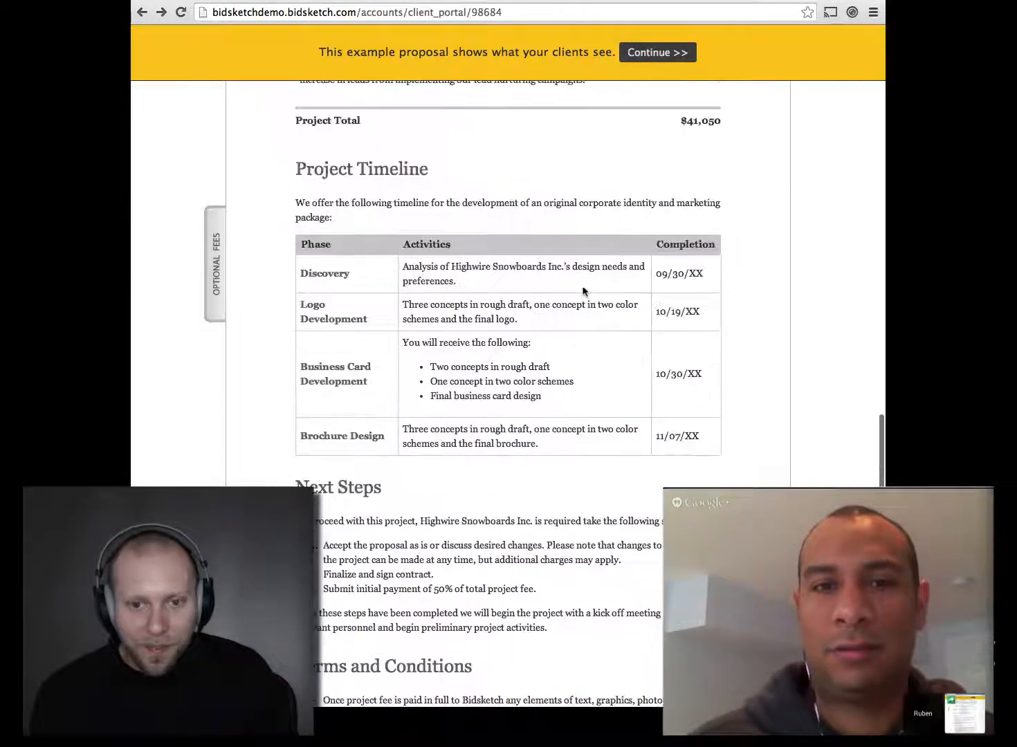
{"action": "scroll", "coordinate": [582, 292], "scroll_direction": "down", "scroll_amount": 3}
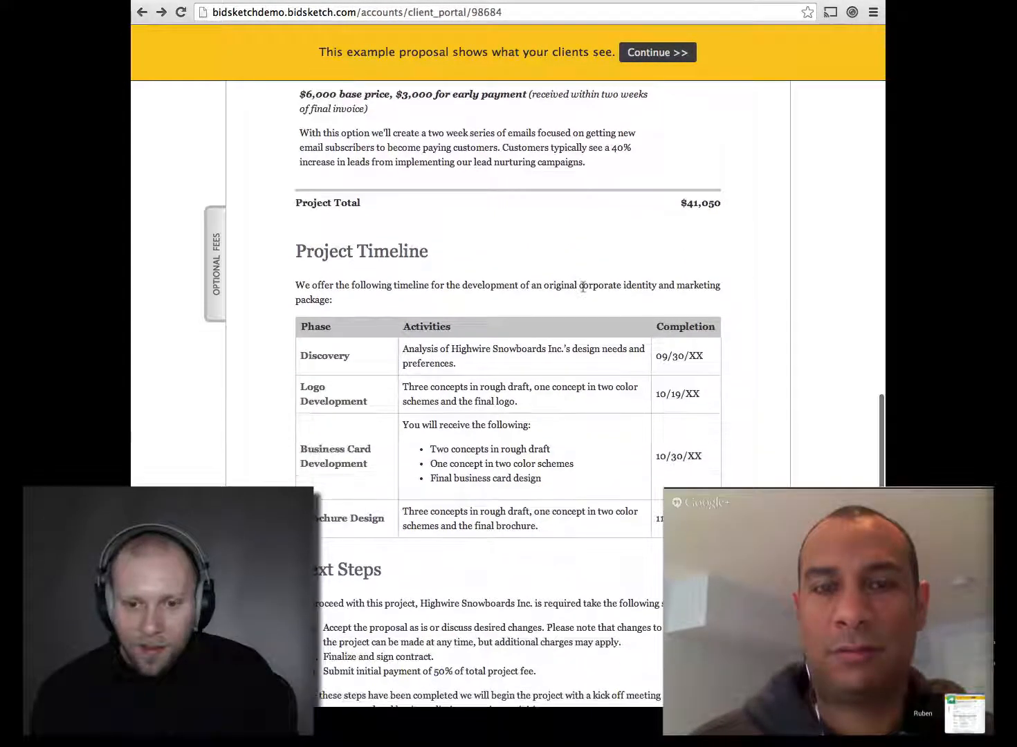
{"action": "left_click", "coordinate": [214, 287]}
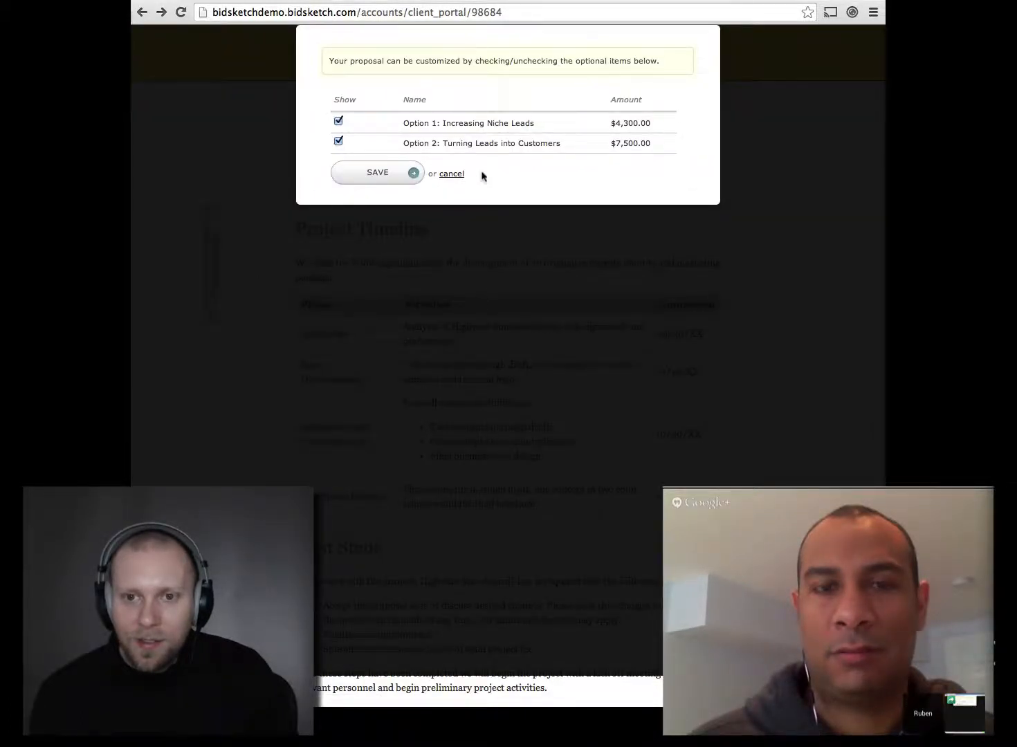
Step: Save the optional fees and acknowledge the demo alert, returning to the Highwire Snowboards cover
{"action": "left_click", "coordinate": [412, 175]}
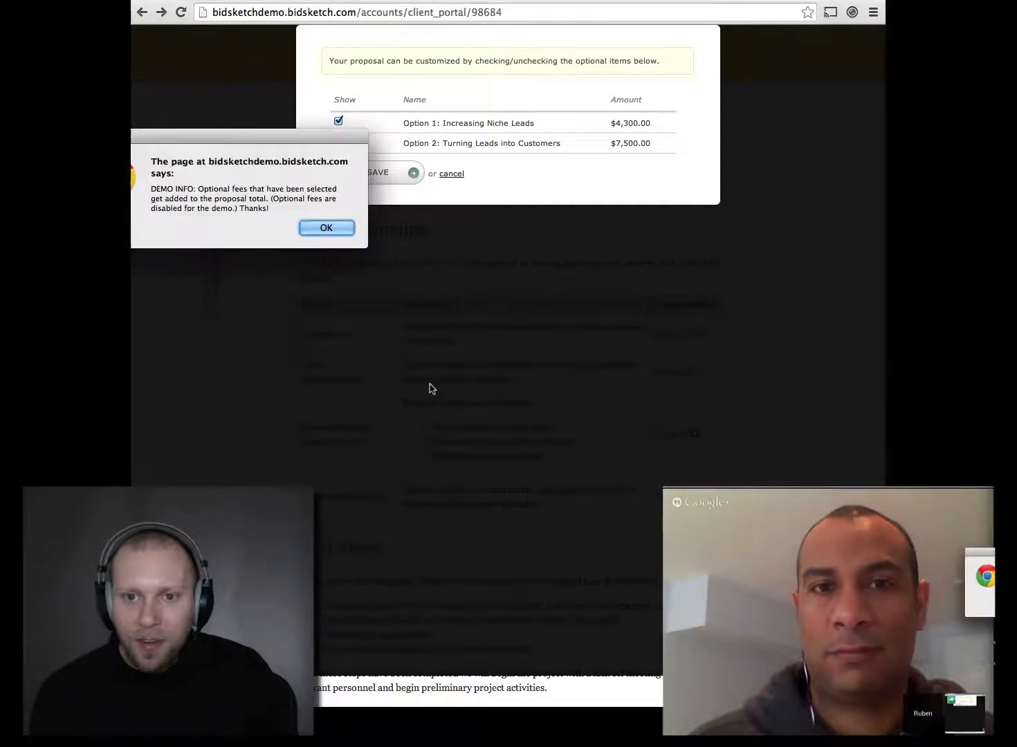
{"action": "left_click", "coordinate": [327, 229]}
{"action": "scroll", "coordinate": [416, 229], "scroll_direction": "down", "scroll_amount": 5}
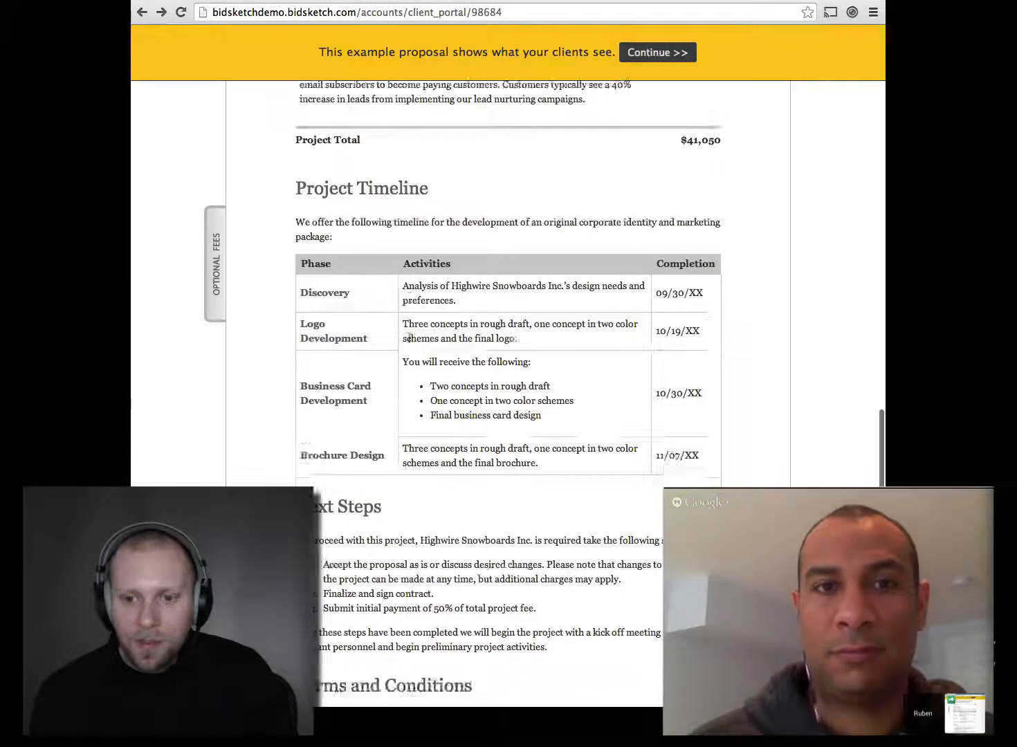
{"action": "scroll", "coordinate": [409, 337], "scroll_direction": "down", "scroll_amount": 3}
{"action": "scroll", "coordinate": [409, 339], "scroll_direction": "up", "scroll_amount": 15}
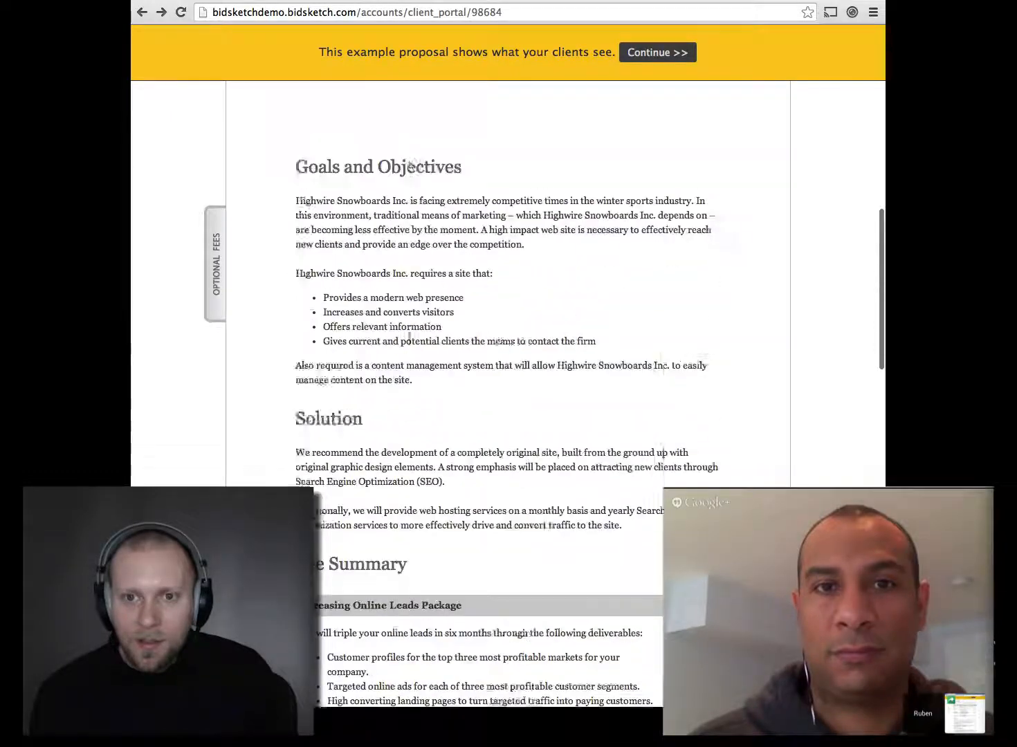
{"action": "scroll", "coordinate": [409, 341], "scroll_direction": "up", "scroll_amount": 5}
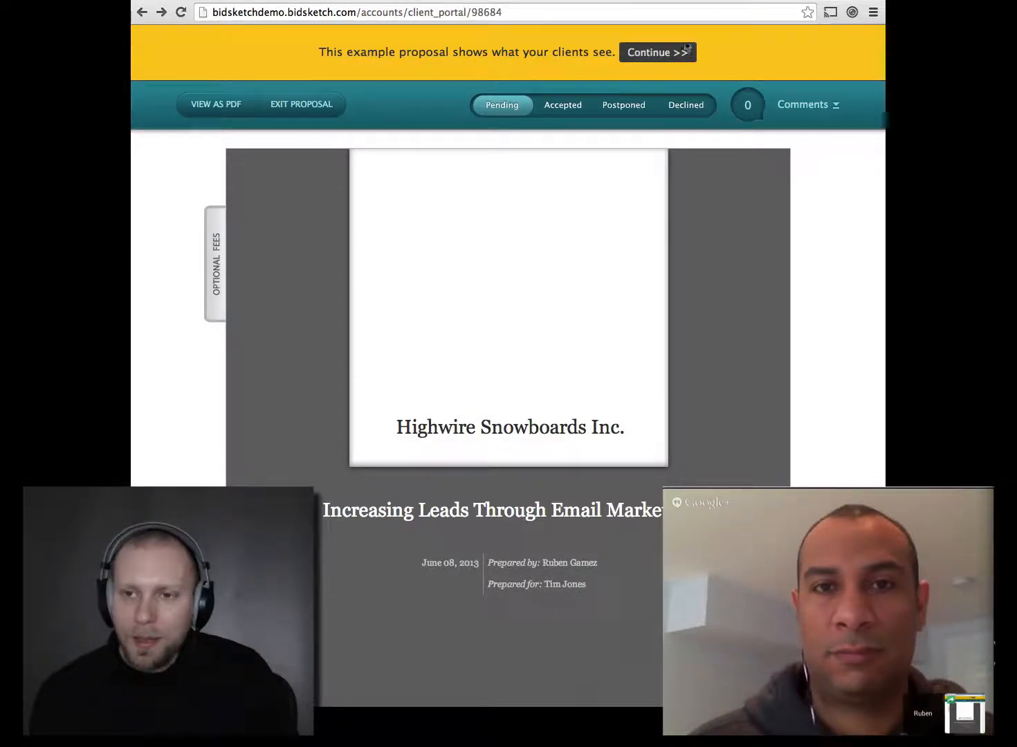
Step: Leave the example proposal and start a new one for Sample Client Company
{"action": "left_click", "coordinate": [681, 45]}
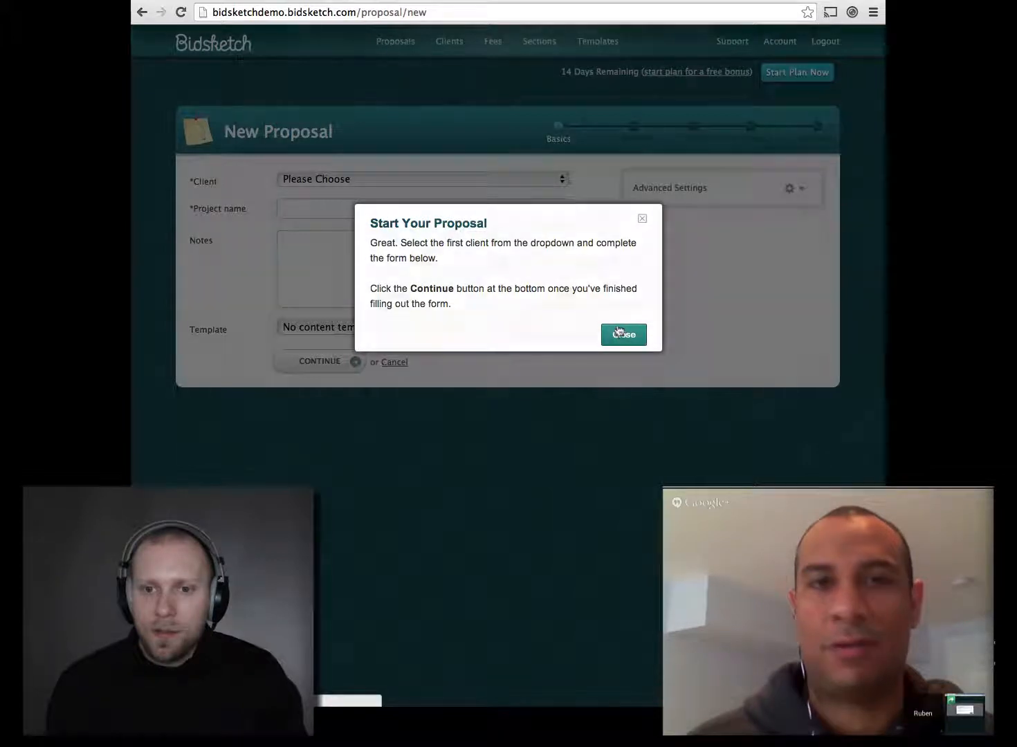
{"action": "left_click", "coordinate": [620, 332]}
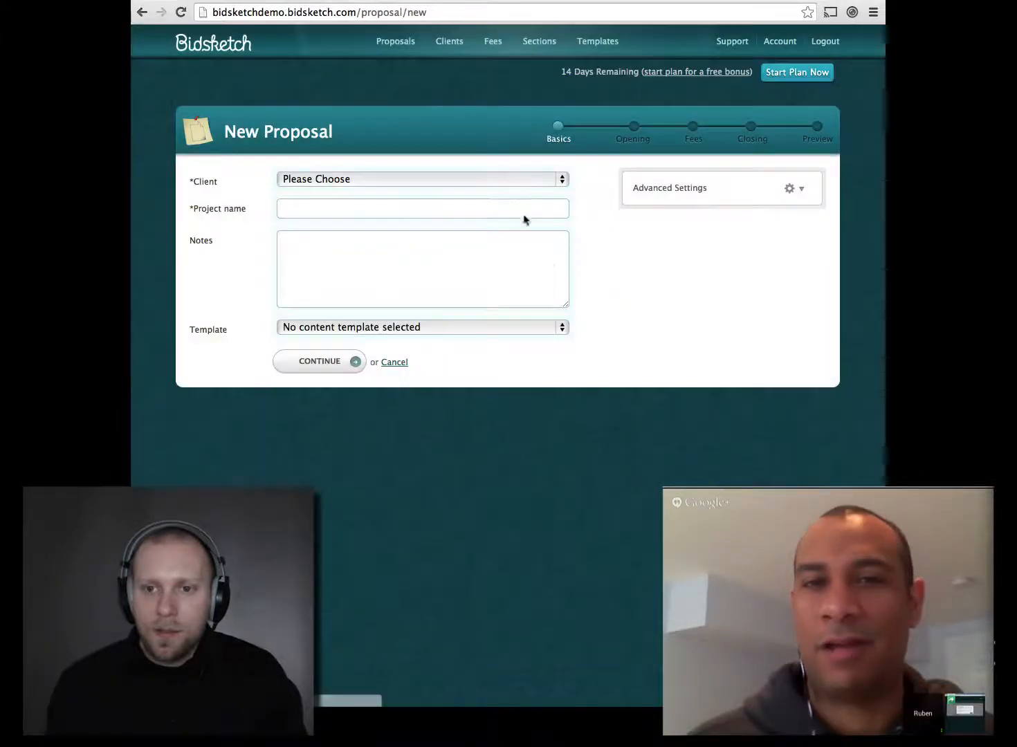
{"action": "left_click", "coordinate": [492, 182]}
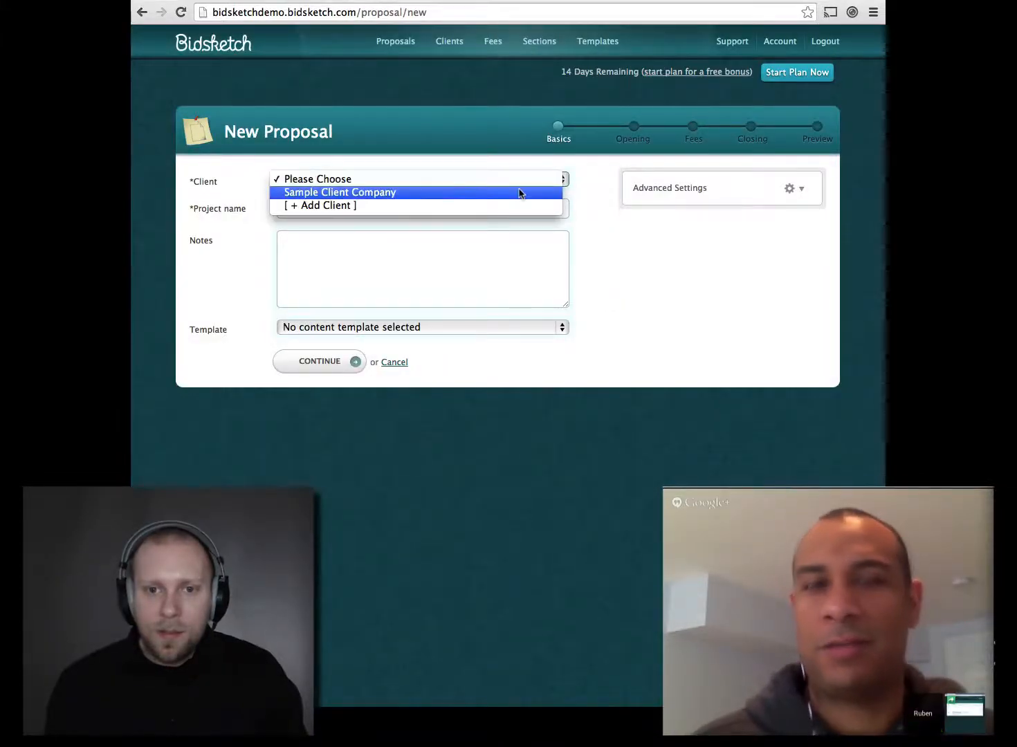
{"action": "left_click", "coordinate": [520, 193]}
{"action": "left_click", "coordinate": [506, 209]}
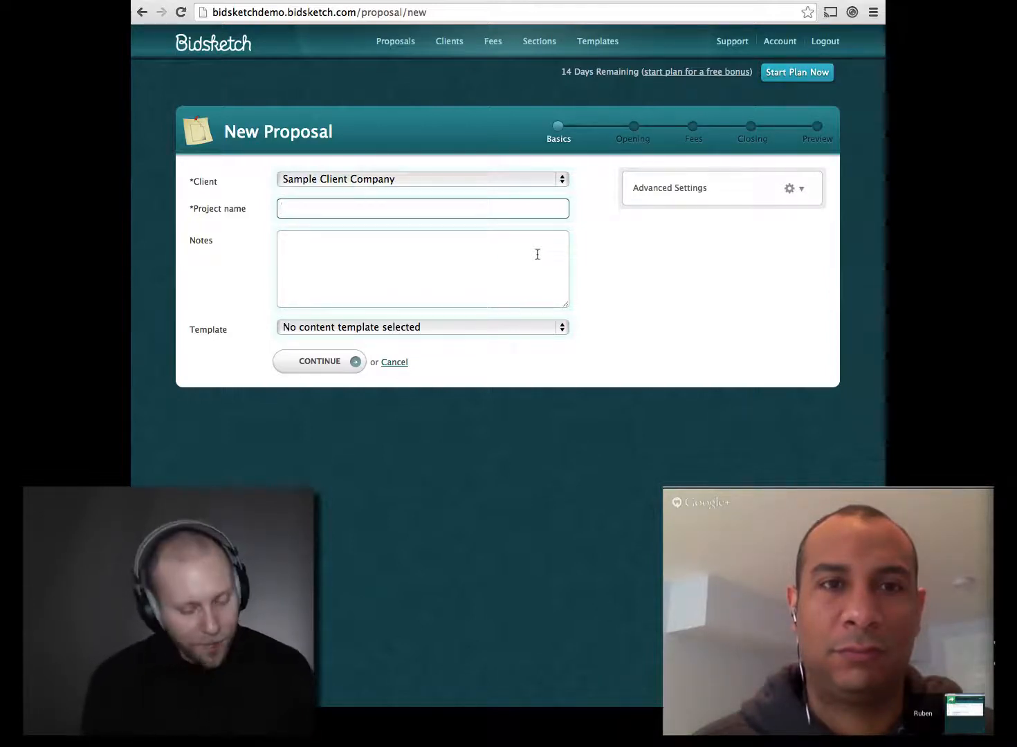
Step: Name the project 'Startup Teardown' and add the note 'This is a live demo'
{"action": "type", "text": "Start"}
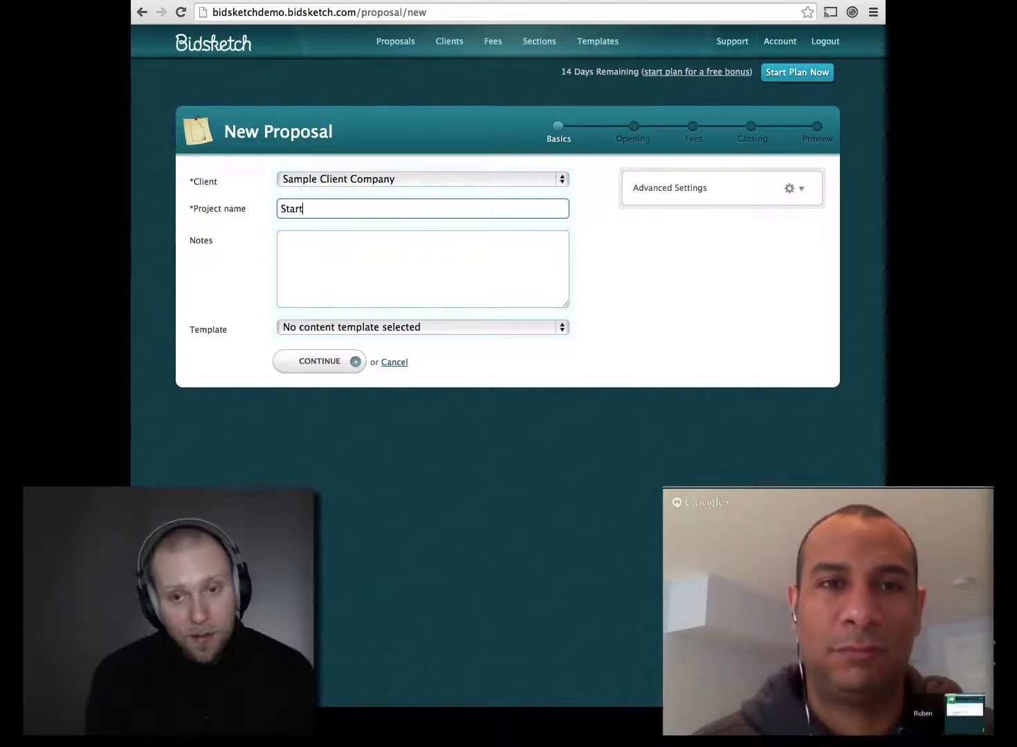
{"action": "type", "text": "up Tea"}
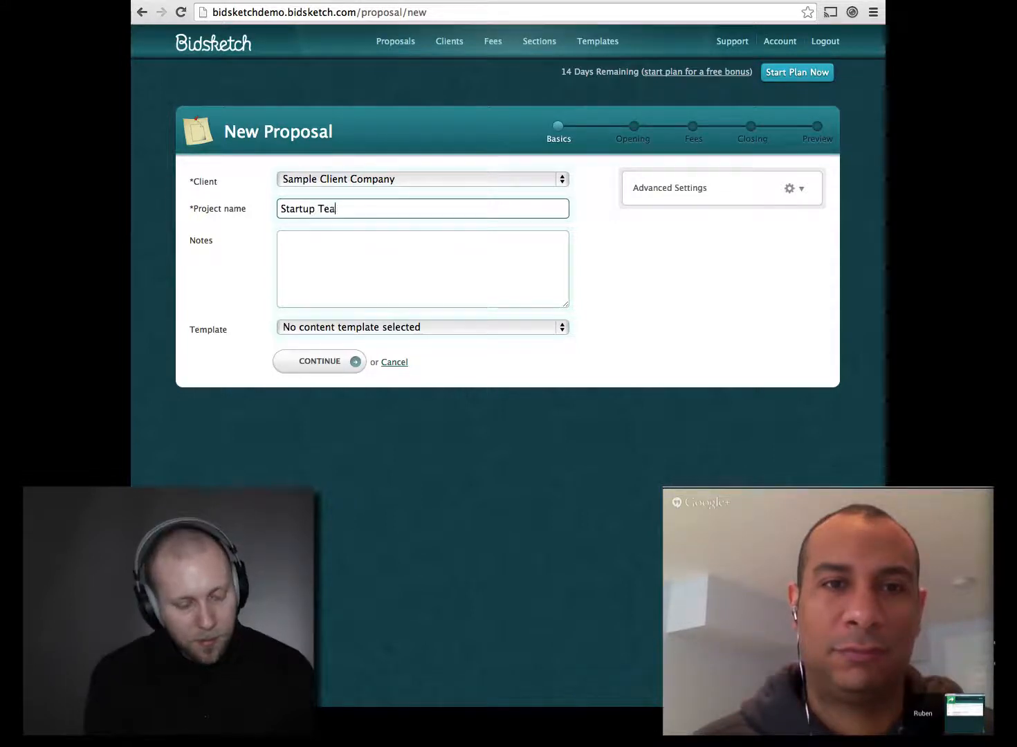
{"action": "type", "text": "rda"}
{"action": "key", "text": "Tab"}
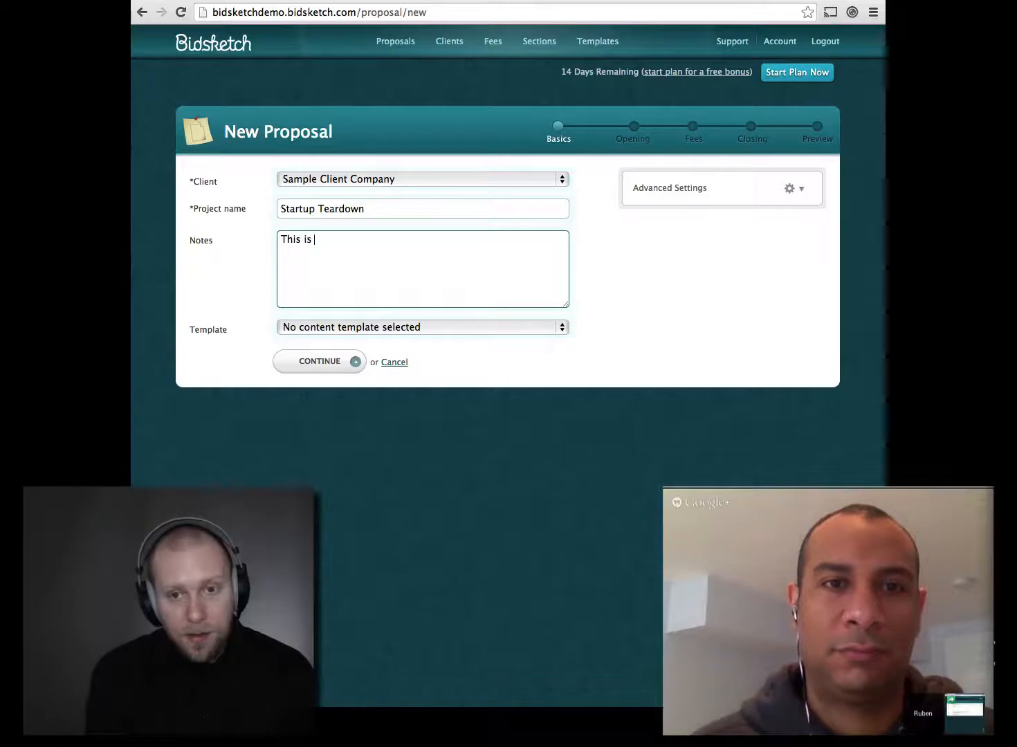
{"action": "type", "text": "This is a live "}
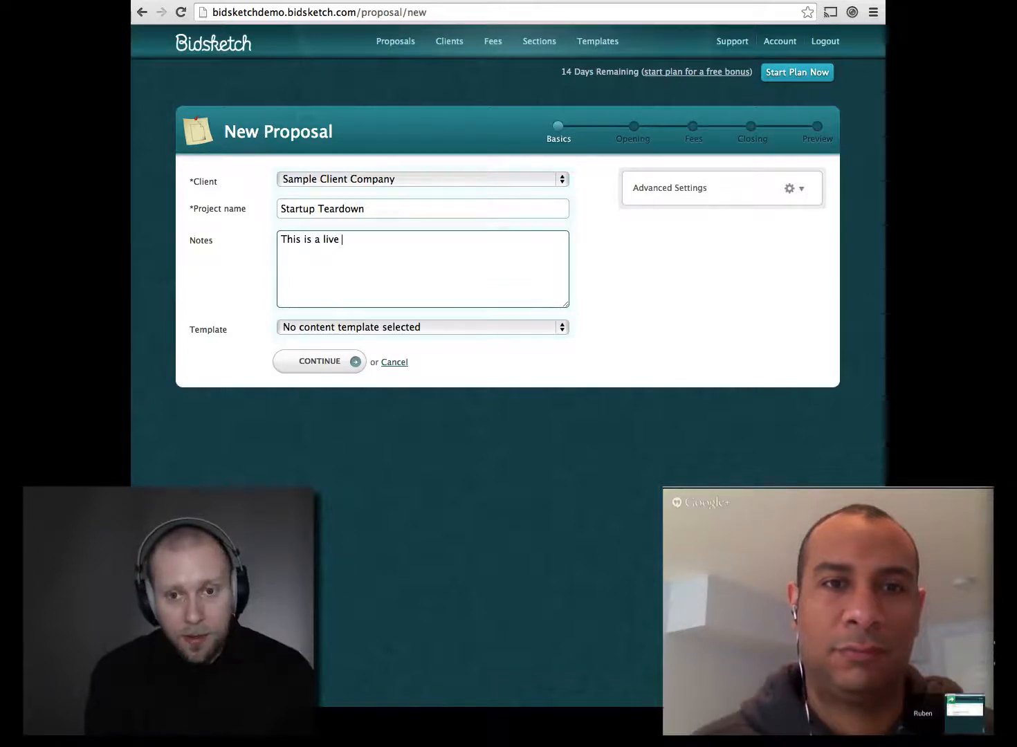
{"action": "type", "text": "demo"}
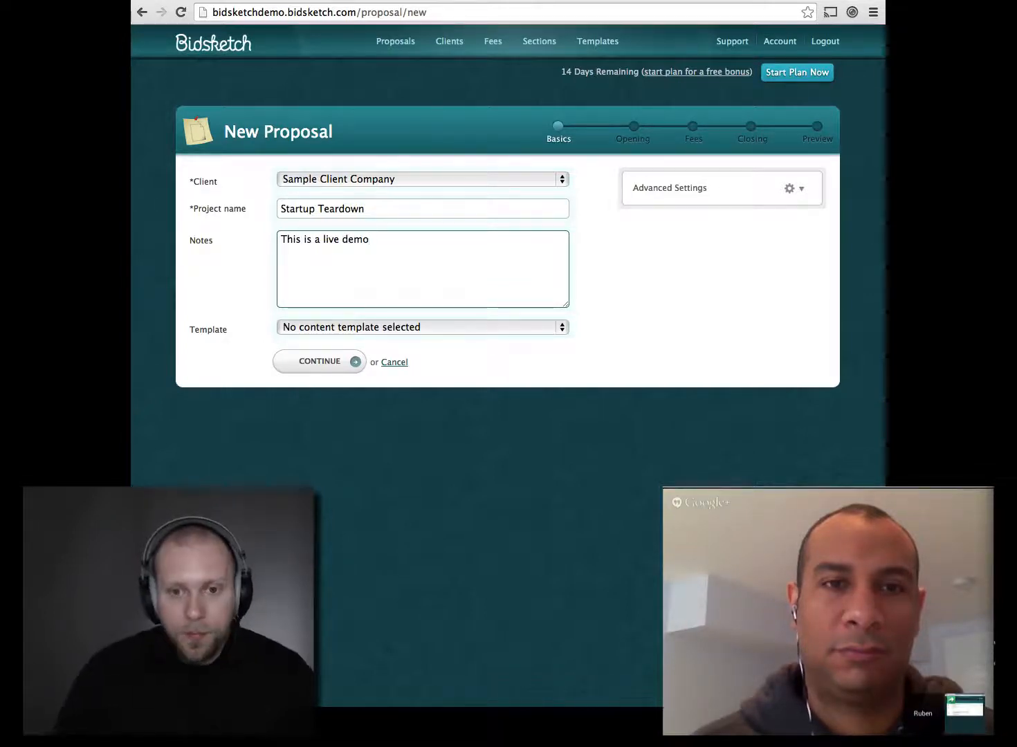
{"action": "left_click", "coordinate": [508, 335]}
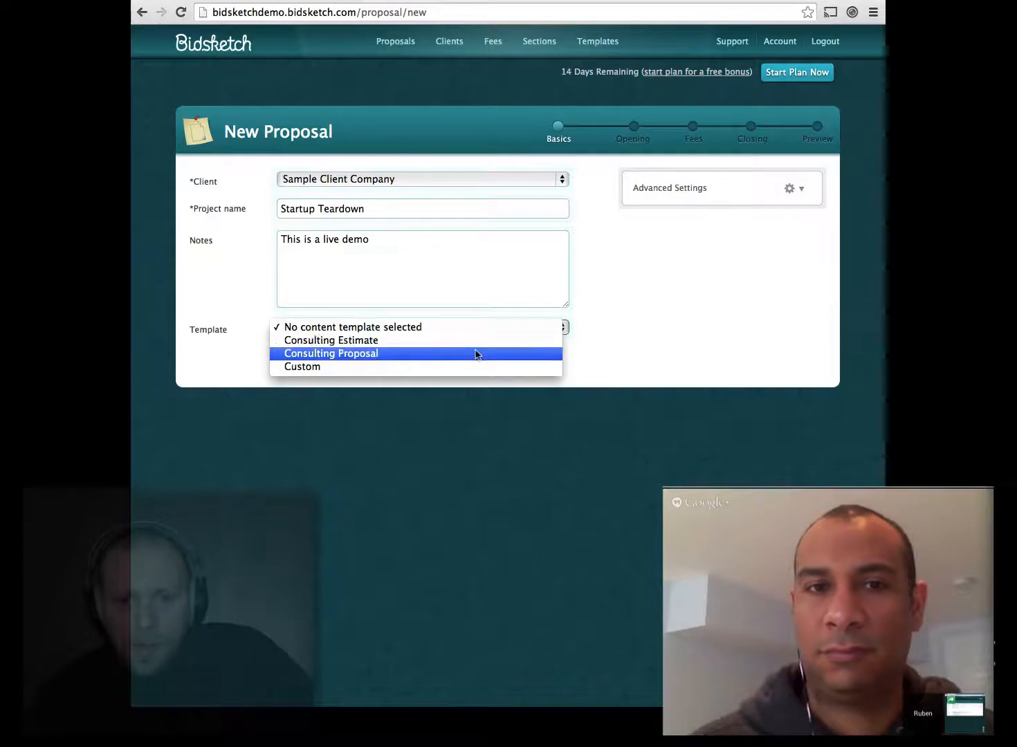
Step: Choose the Consulting Proposal template and continue to the Opening Sections step
{"action": "left_click", "coordinate": [476, 353]}
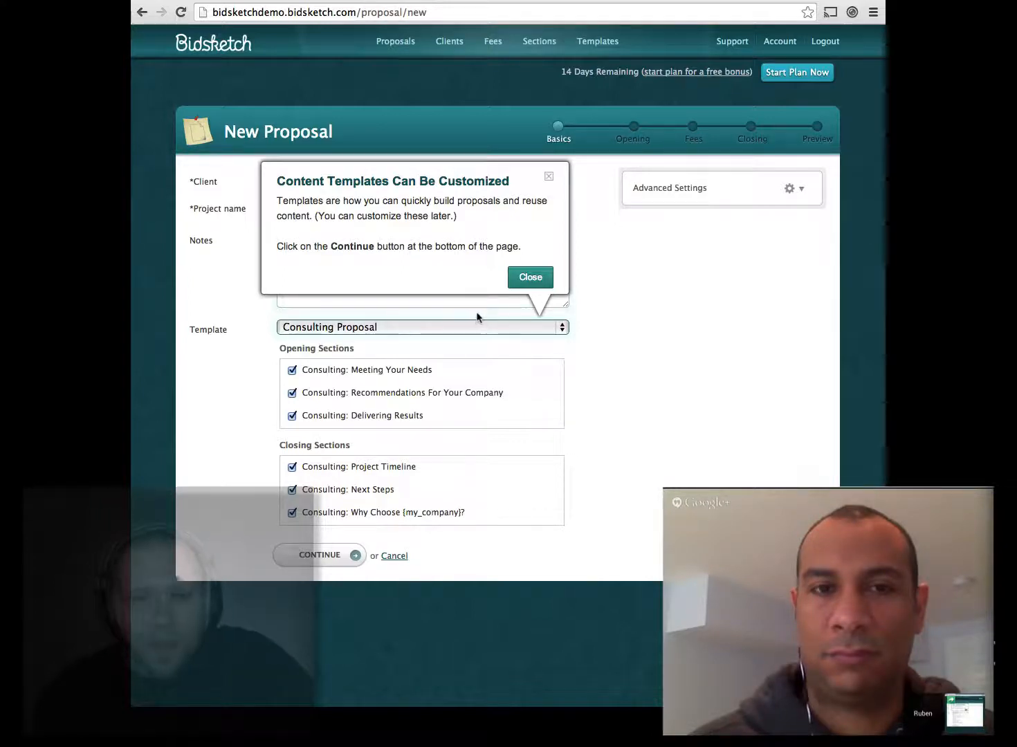
{"action": "left_click", "coordinate": [522, 281]}
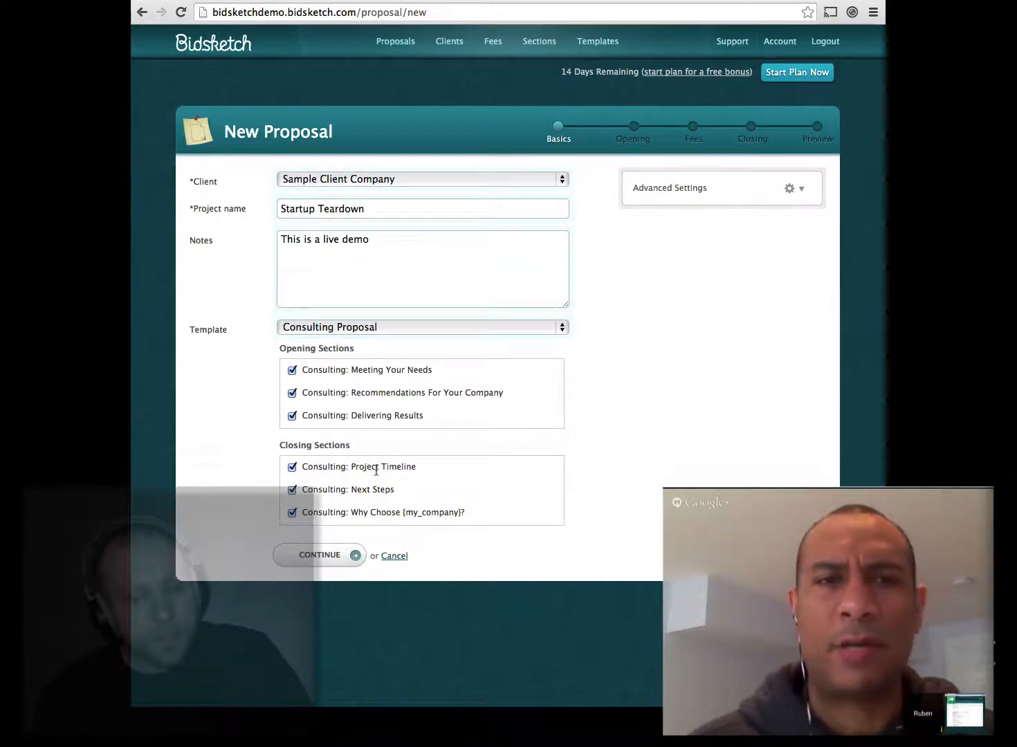
{"action": "left_click", "coordinate": [301, 328]}
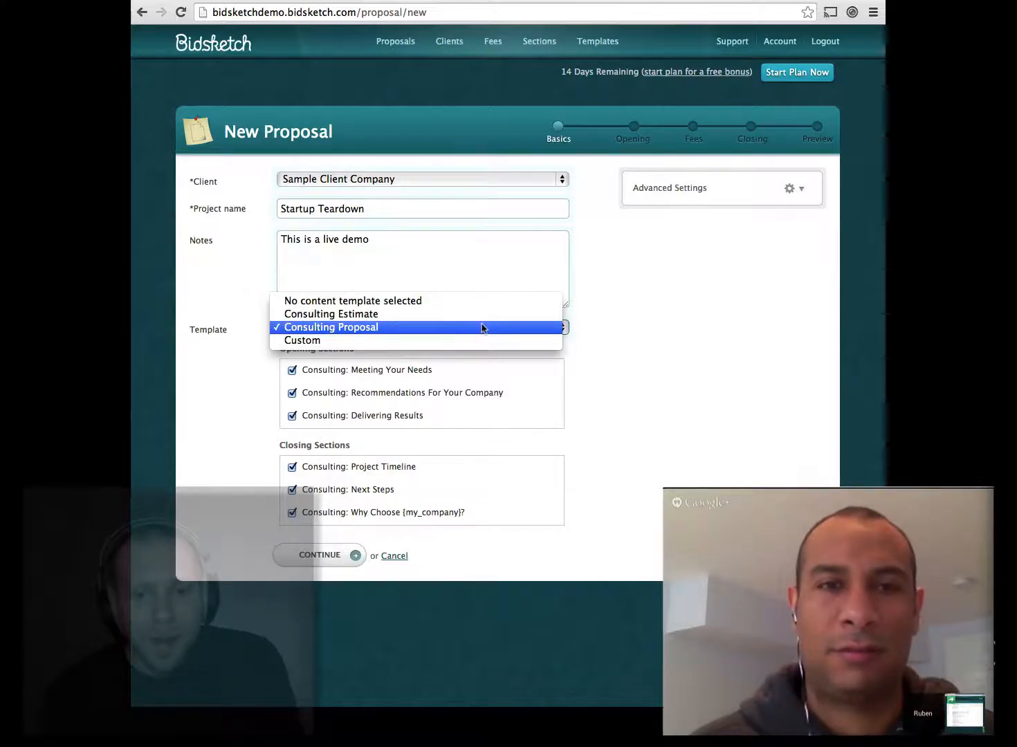
{"action": "left_click", "coordinate": [403, 328]}
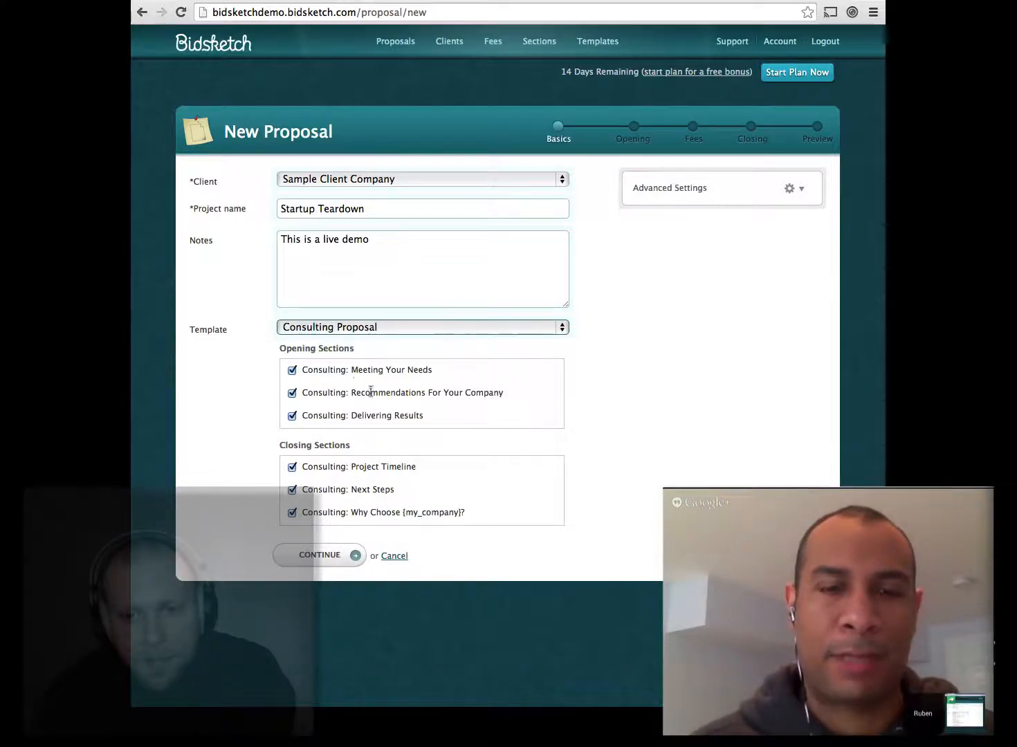
{"action": "left_click", "coordinate": [330, 553]}
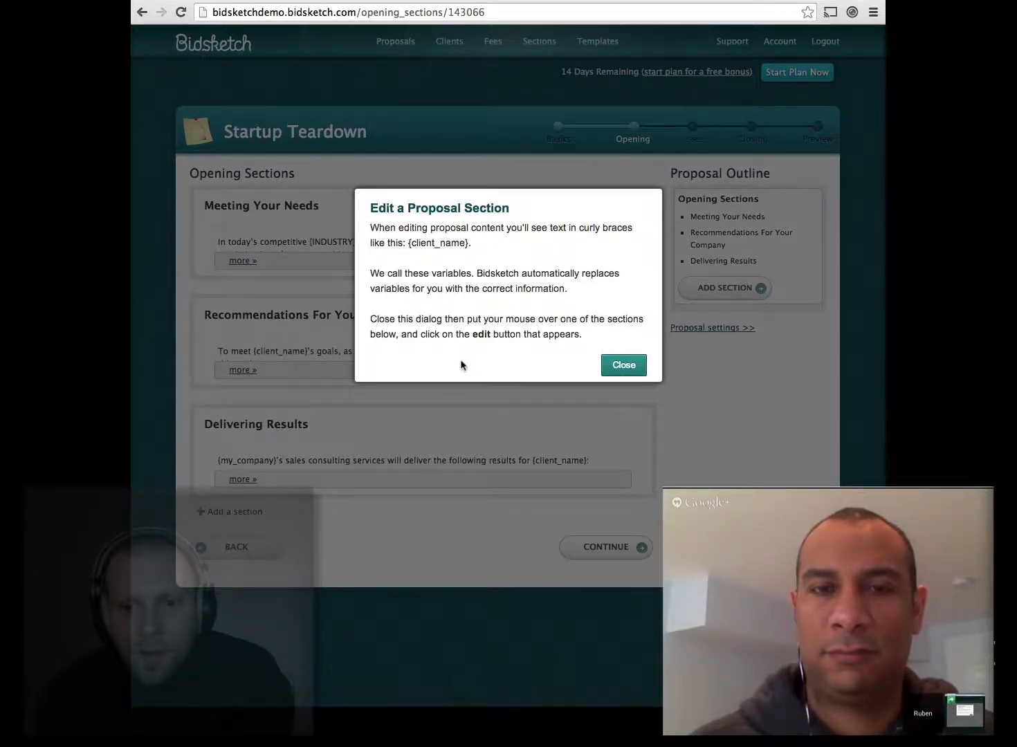
Step: Close the 'Edit a Proposal Section' tip and expand the Meeting Your Needs section
{"action": "left_click", "coordinate": [612, 367]}
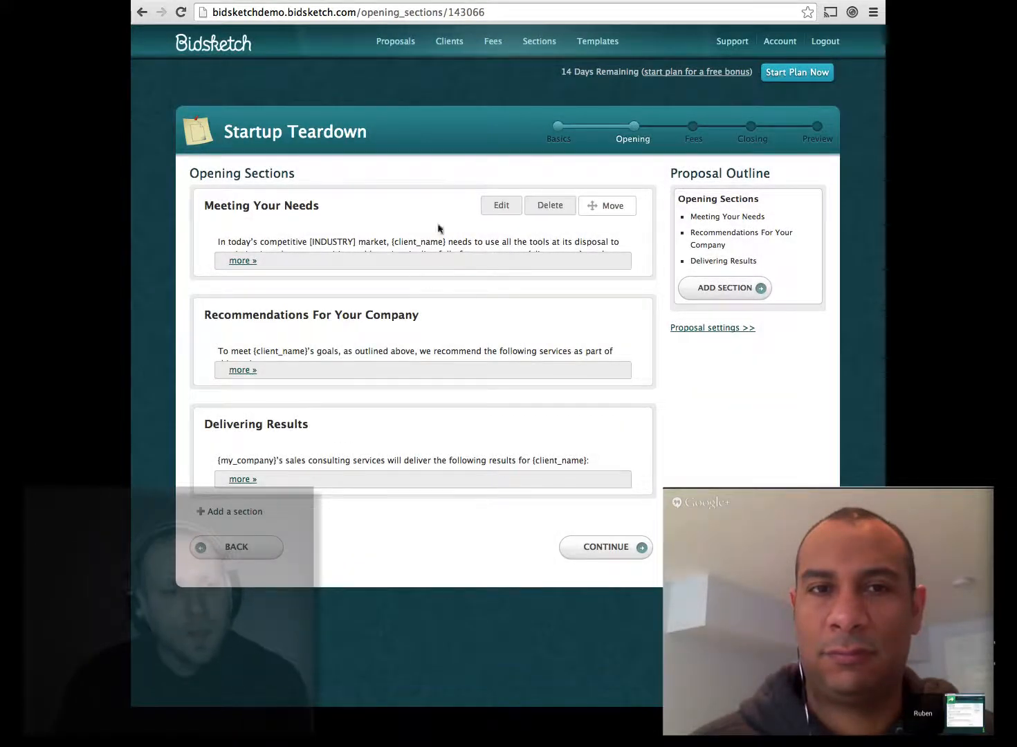
{"action": "left_click", "coordinate": [245, 262]}
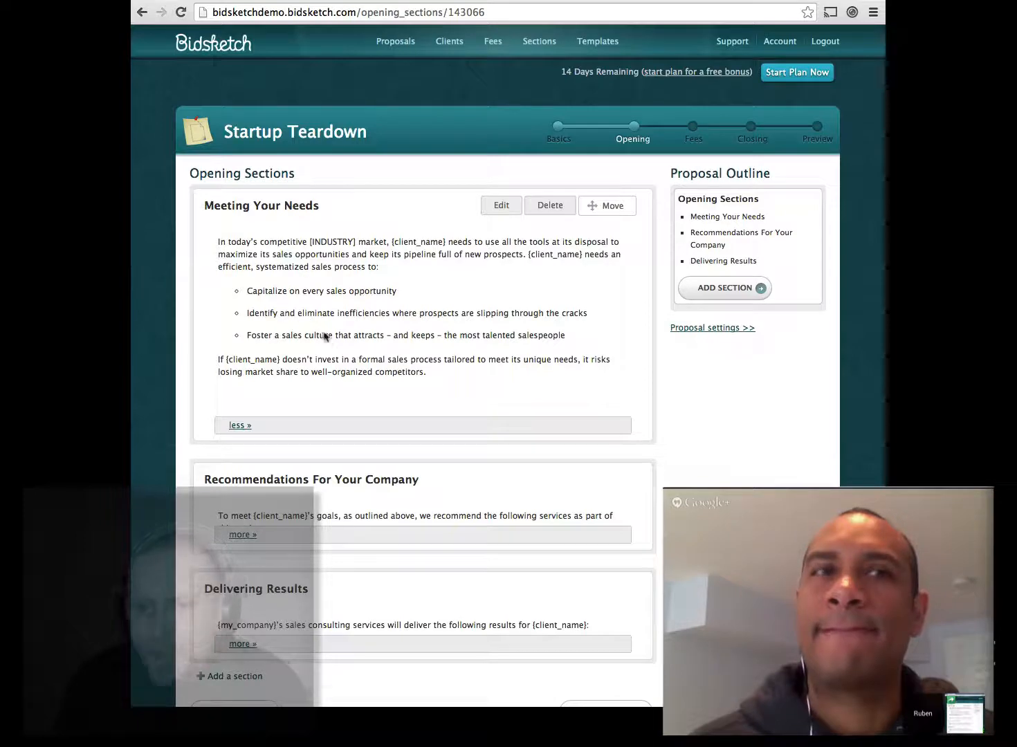
{"action": "scroll", "coordinate": [342, 386], "scroll_direction": "down", "scroll_amount": 2}
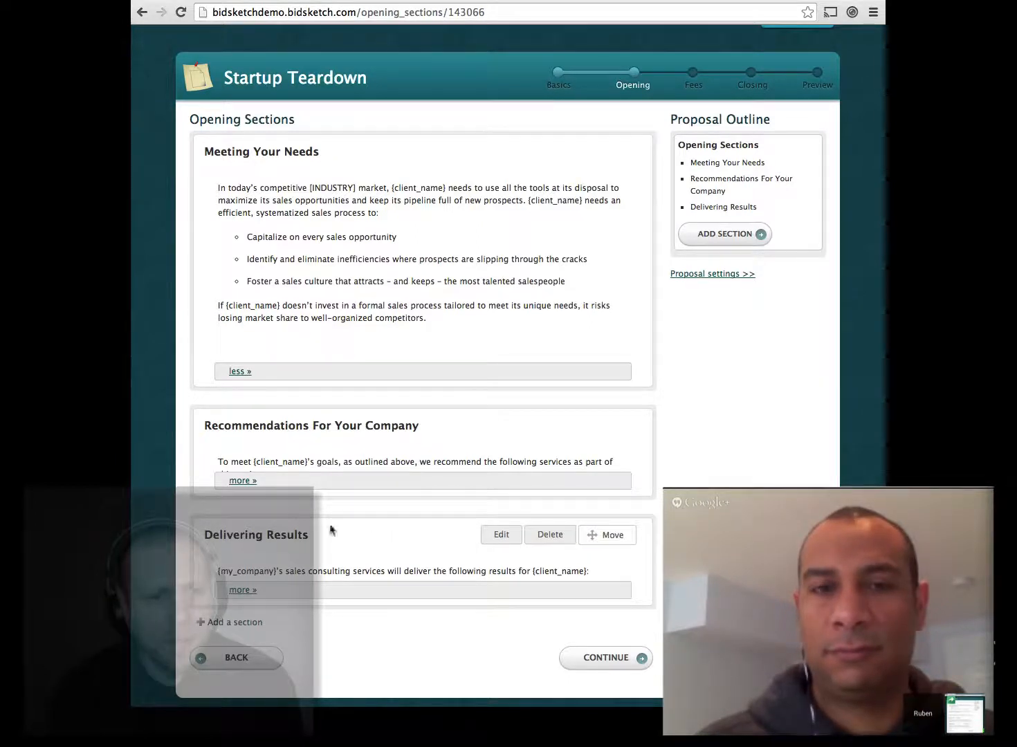
Step: Expand Recommendations For Your Company and Delivering Results to their full text
{"action": "left_click", "coordinate": [255, 480]}
{"action": "scroll", "coordinate": [427, 595], "scroll_direction": "down", "scroll_amount": 5}
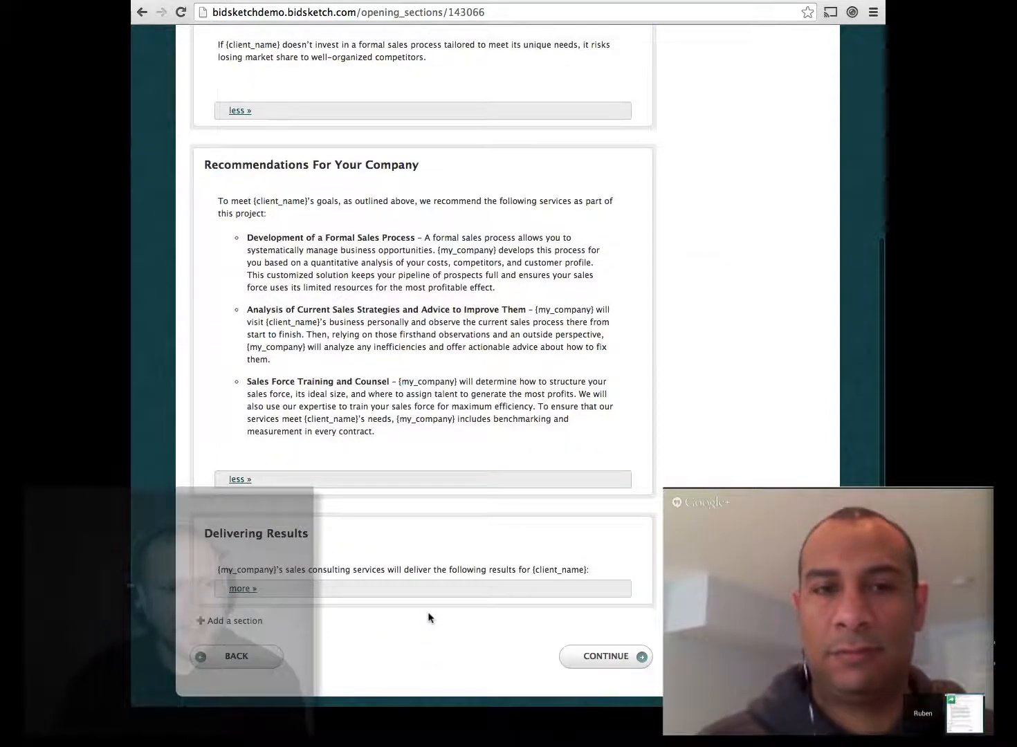
{"action": "scroll", "coordinate": [406, 456], "scroll_direction": "up", "scroll_amount": 2}
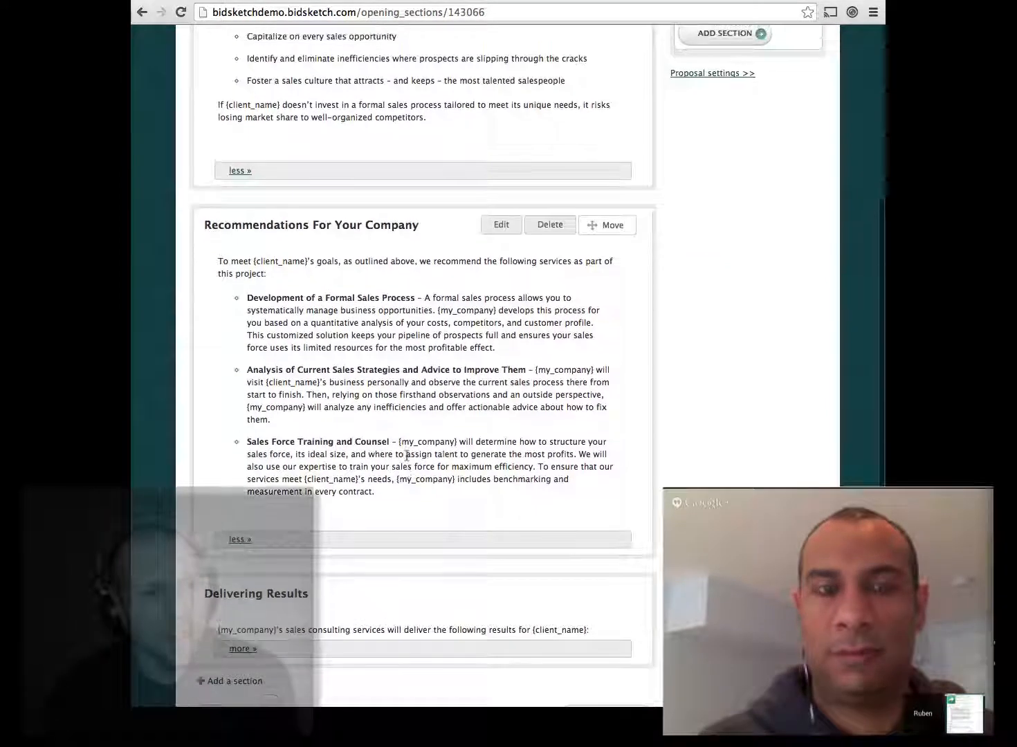
{"action": "scroll", "coordinate": [406, 459], "scroll_direction": "down", "scroll_amount": 2}
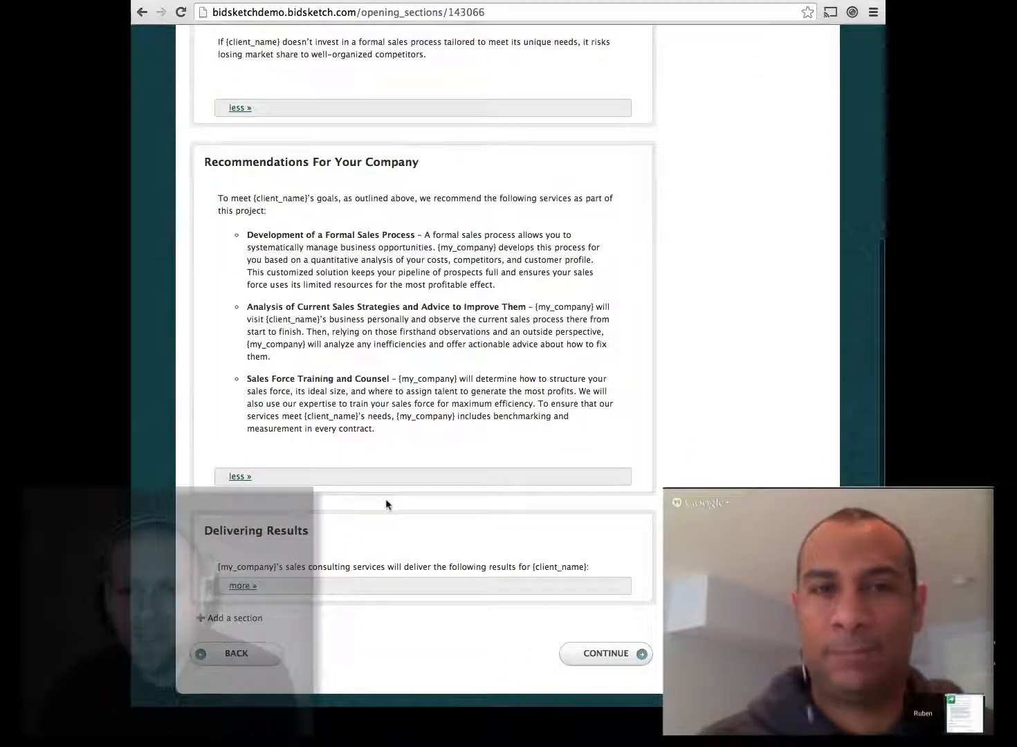
{"action": "left_click", "coordinate": [243, 571]}
{"action": "scroll", "coordinate": [339, 477], "scroll_direction": "down", "scroll_amount": 3}
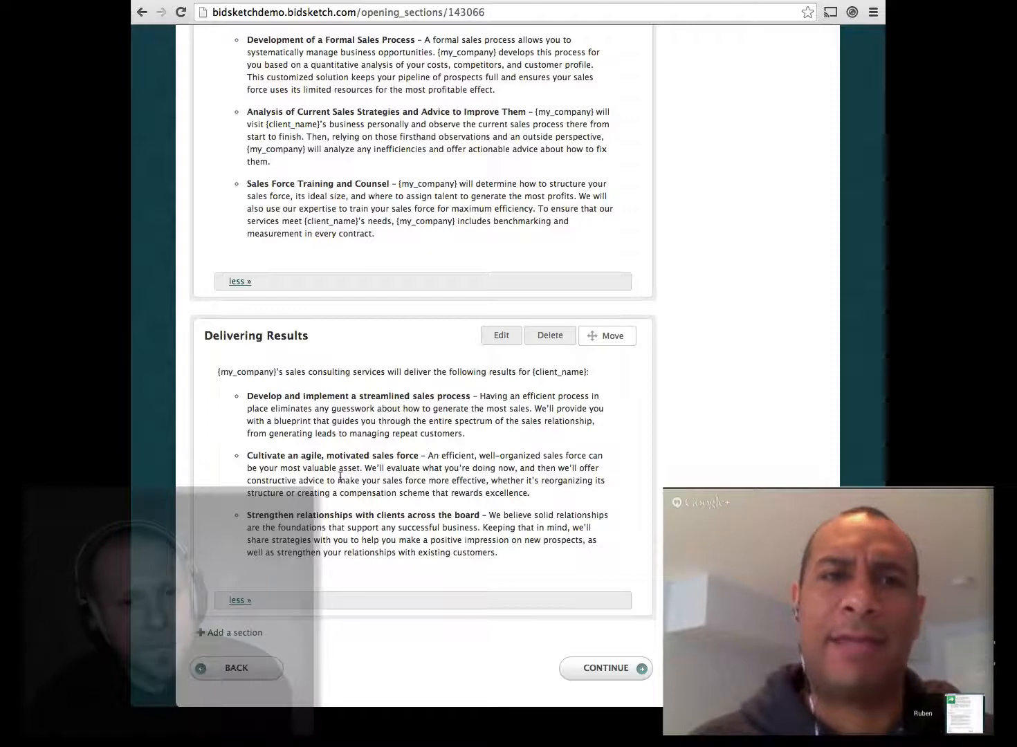
{"action": "scroll", "coordinate": [339, 477], "scroll_direction": "up", "scroll_amount": 10}
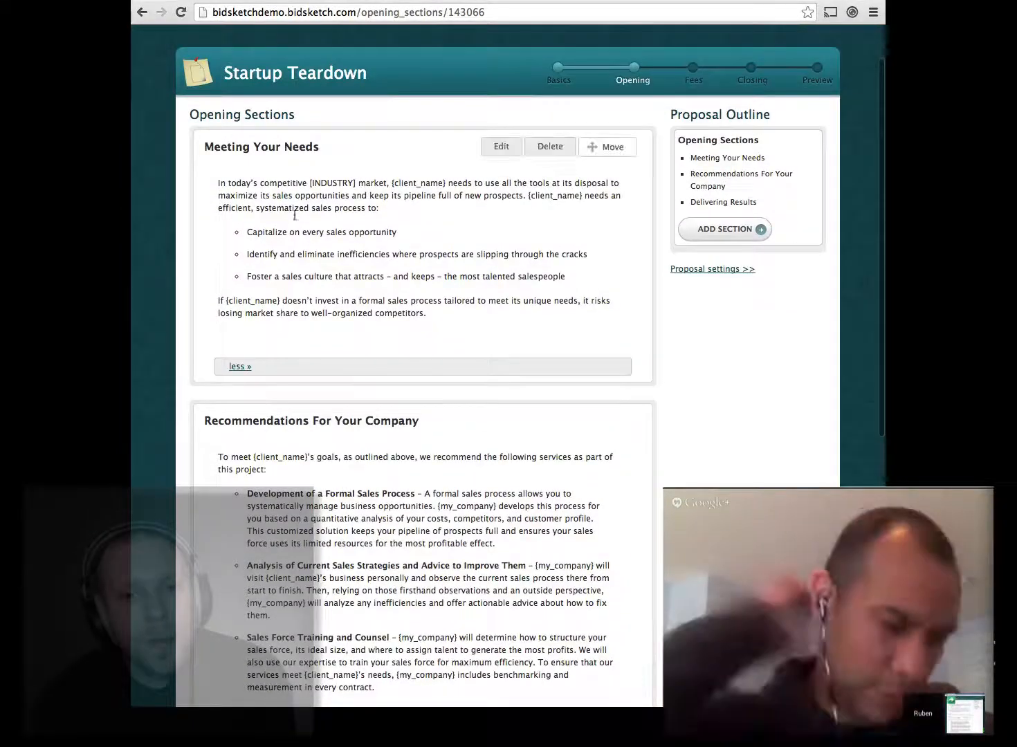
{"action": "scroll", "coordinate": [280, 516], "scroll_direction": "down", "scroll_amount": 9}
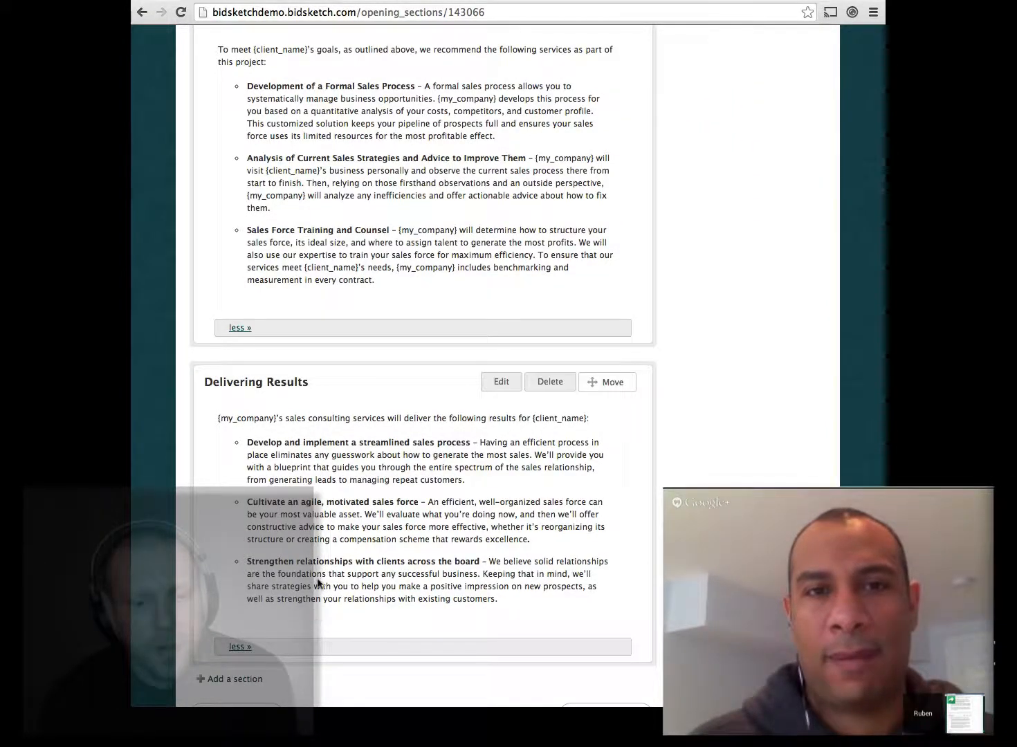
{"action": "scroll", "coordinate": [318, 583], "scroll_direction": "down", "scroll_amount": 2}
{"action": "scroll", "coordinate": [318, 584], "scroll_direction": "up", "scroll_amount": 12}
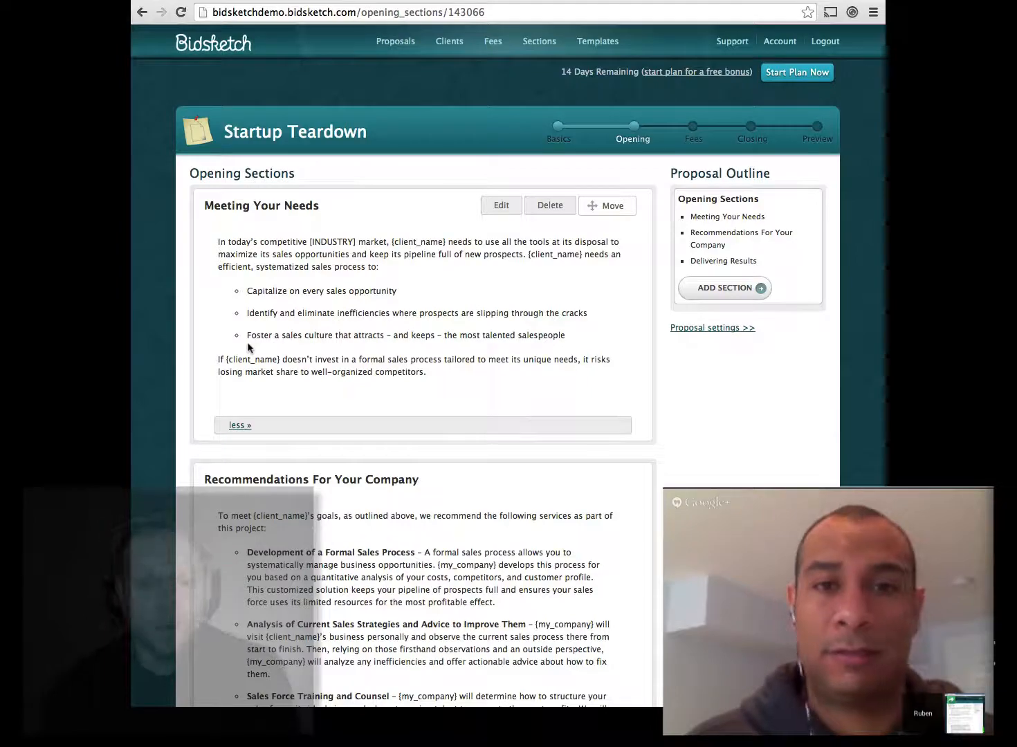
Step: Review the remaining opening sections and continue to the Fees step
{"action": "scroll", "coordinate": [249, 348], "scroll_direction": "down", "scroll_amount": 10}
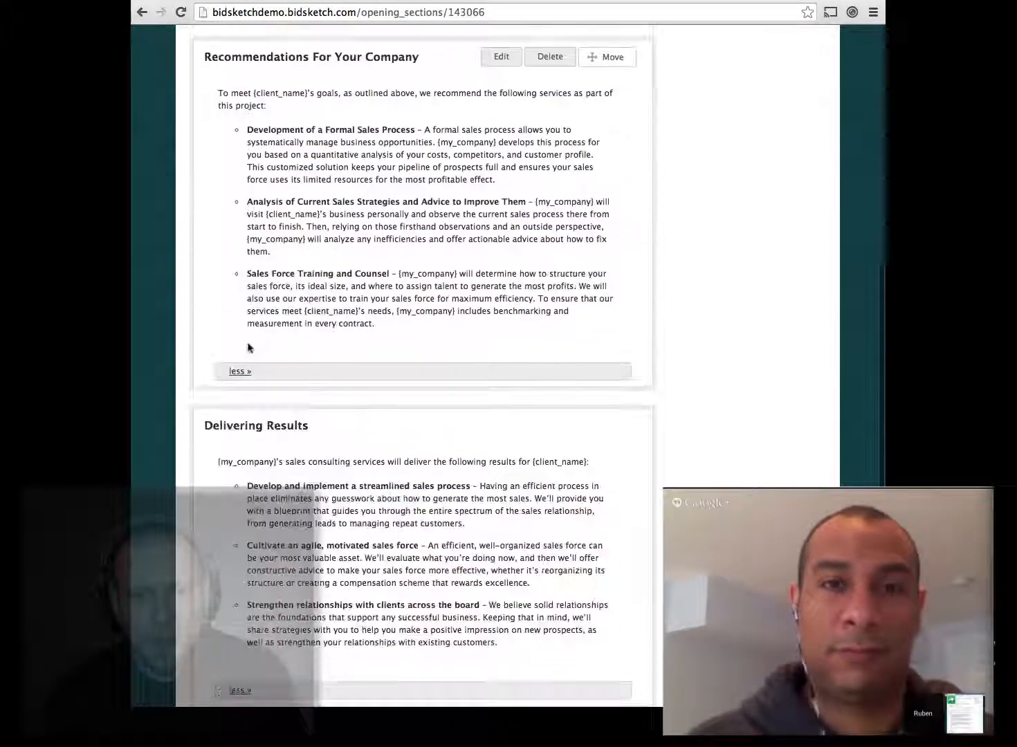
{"action": "scroll", "coordinate": [249, 348], "scroll_direction": "down", "scroll_amount": 4}
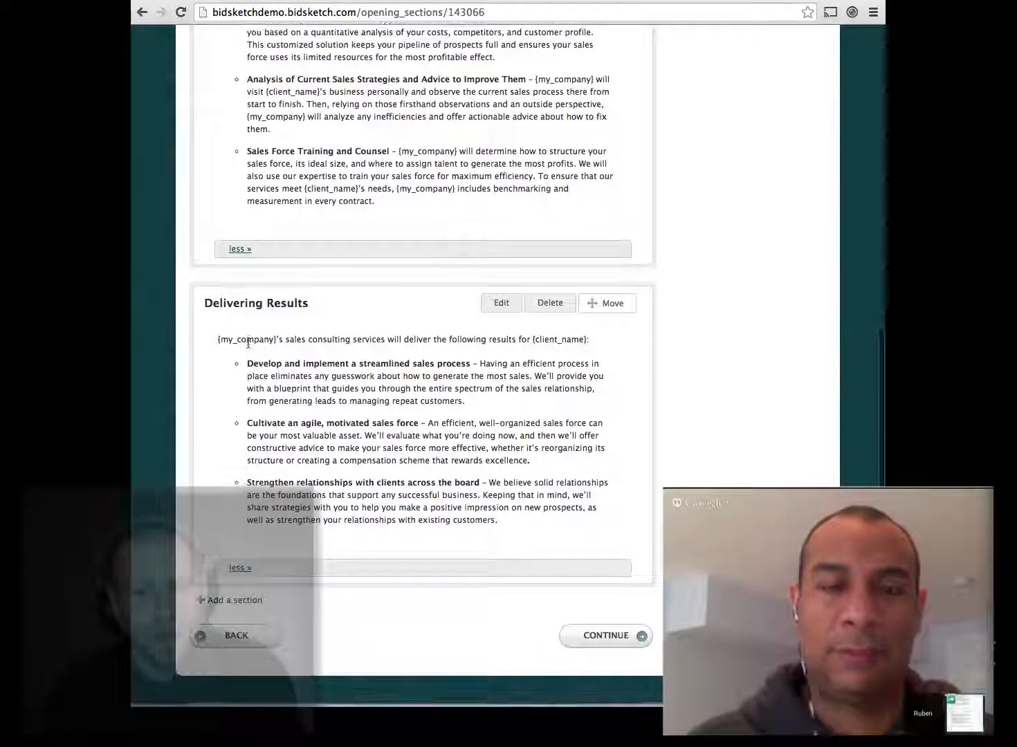
{"action": "scroll", "coordinate": [248, 344], "scroll_direction": "up", "scroll_amount": 13}
{"action": "scroll", "coordinate": [249, 348], "scroll_direction": "down", "scroll_amount": 10}
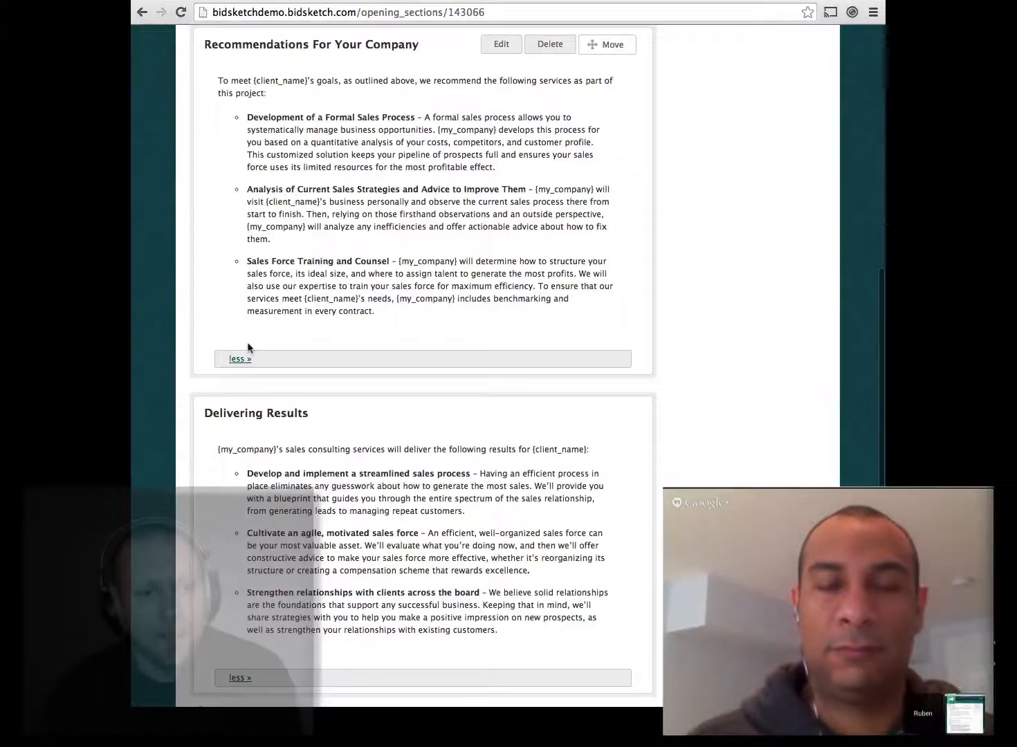
{"action": "scroll", "coordinate": [249, 348], "scroll_direction": "down", "scroll_amount": 4}
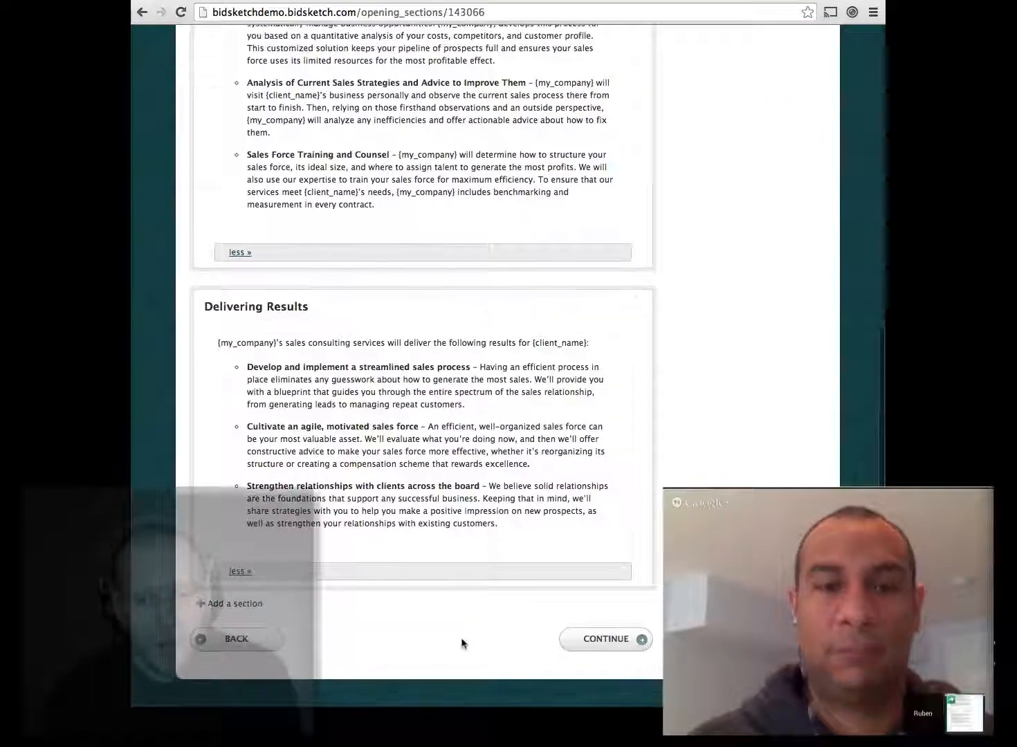
{"action": "left_click", "coordinate": [601, 639]}
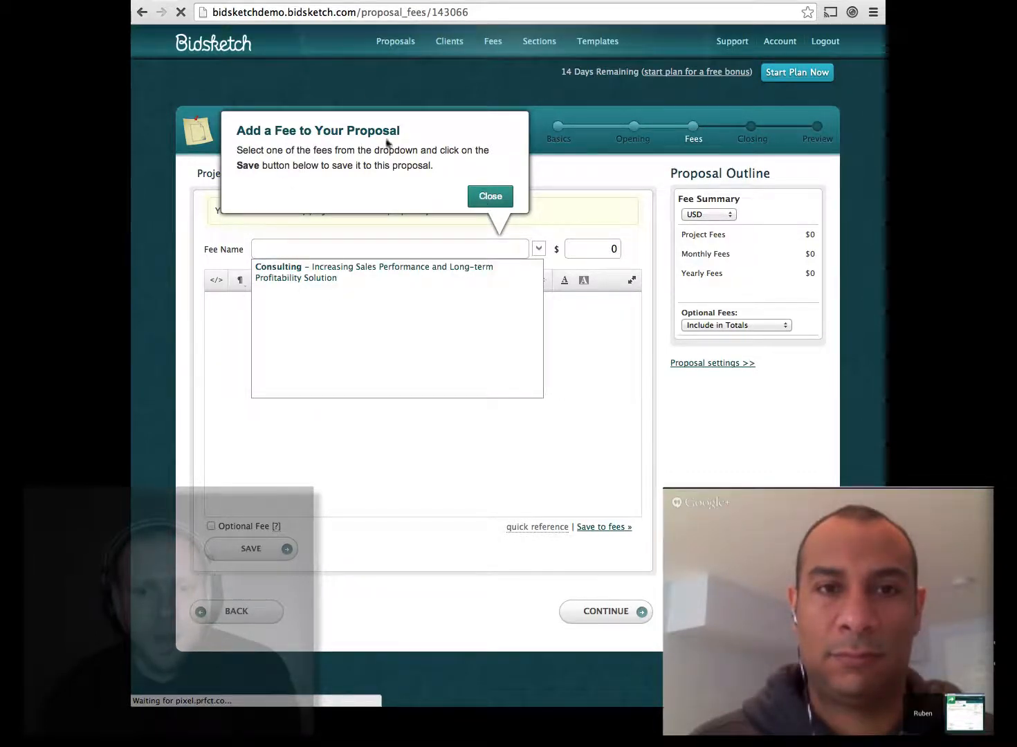
Step: Fill the fee form with the saved Consulting fee
{"action": "left_click", "coordinate": [489, 196]}
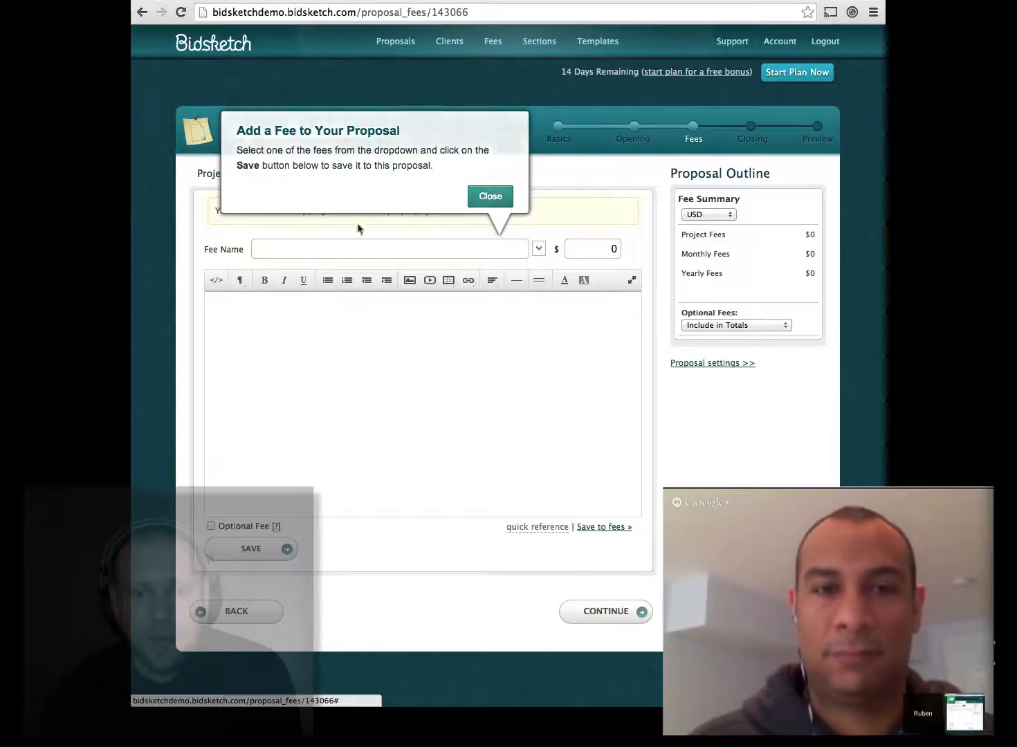
{"action": "left_click", "coordinate": [304, 250]}
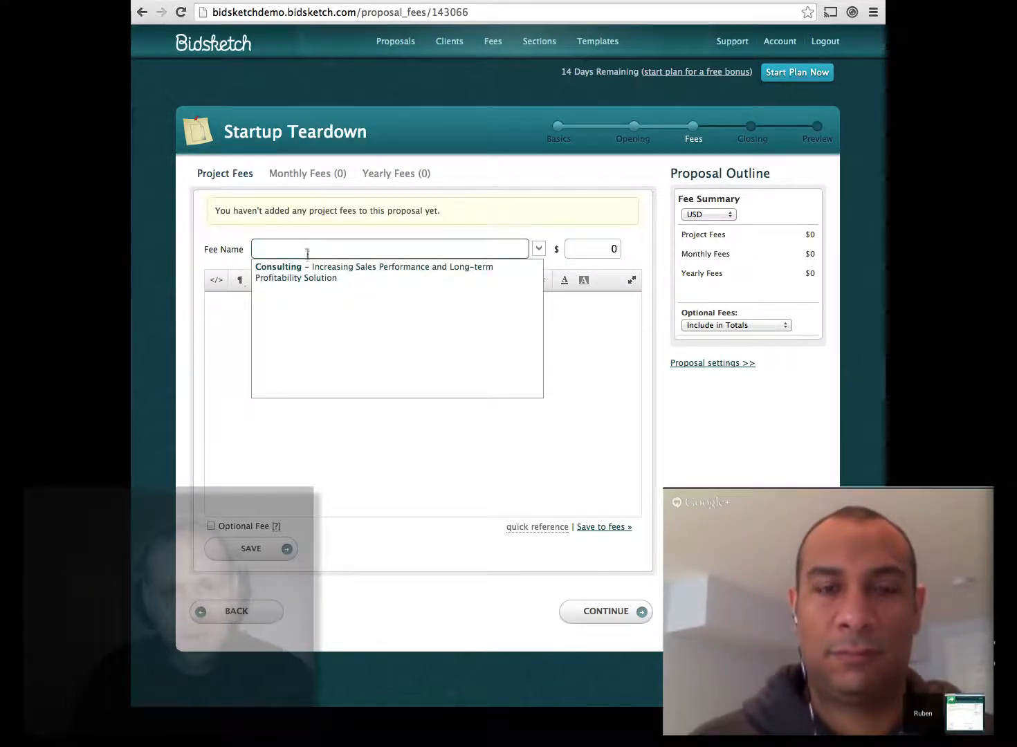
{"action": "left_click", "coordinate": [305, 276]}
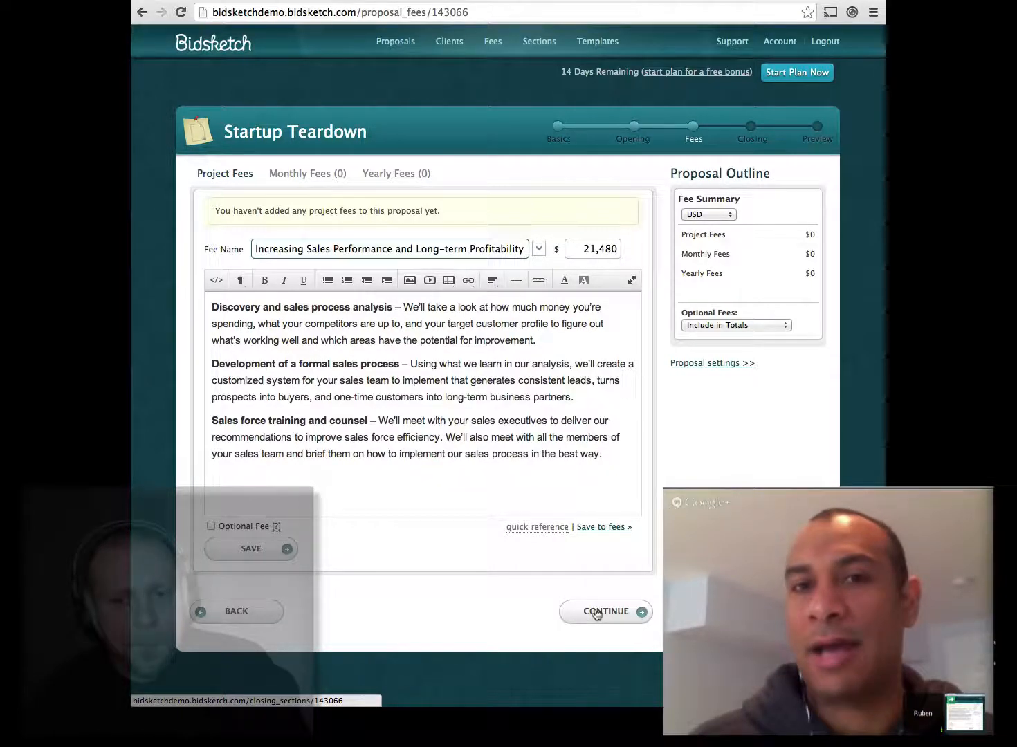
Step: Leave the Fees step without saving the fee and go to Closing Sections
{"action": "right_click", "coordinate": [606, 612]}
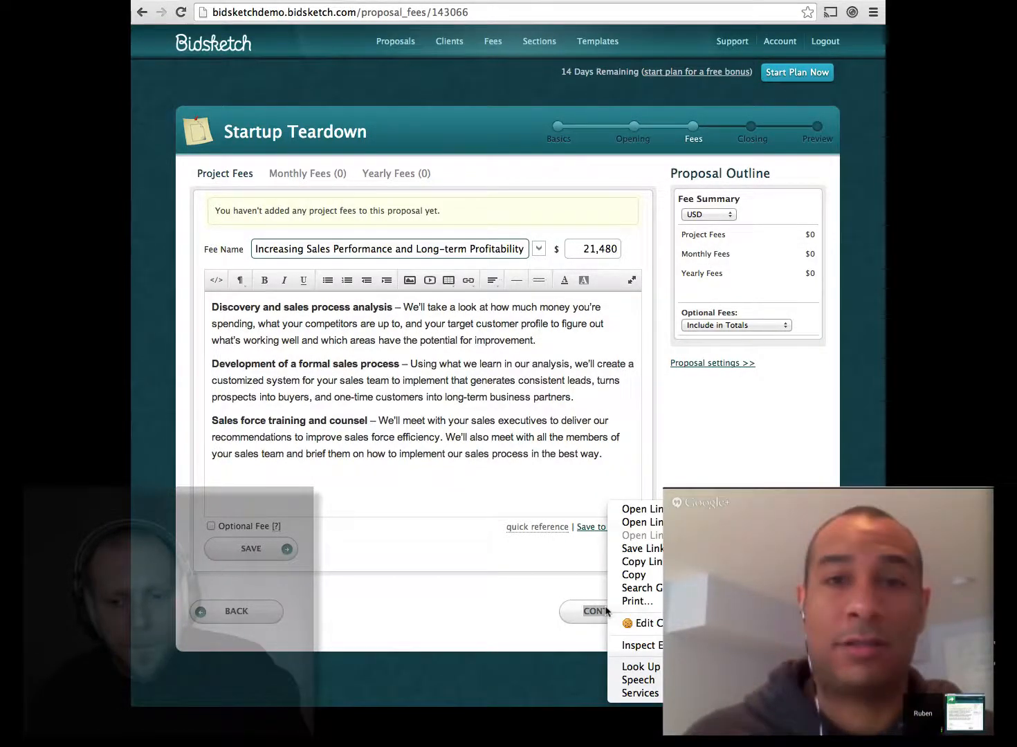
{"action": "left_click", "coordinate": [495, 538]}
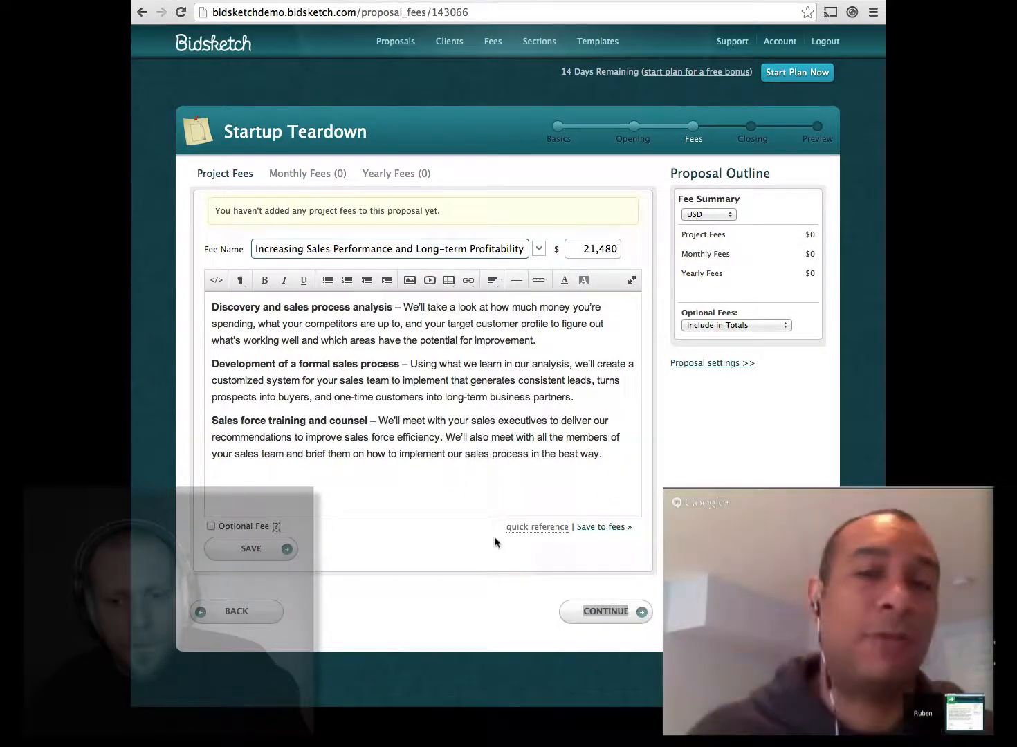
{"action": "left_click", "coordinate": [580, 617]}
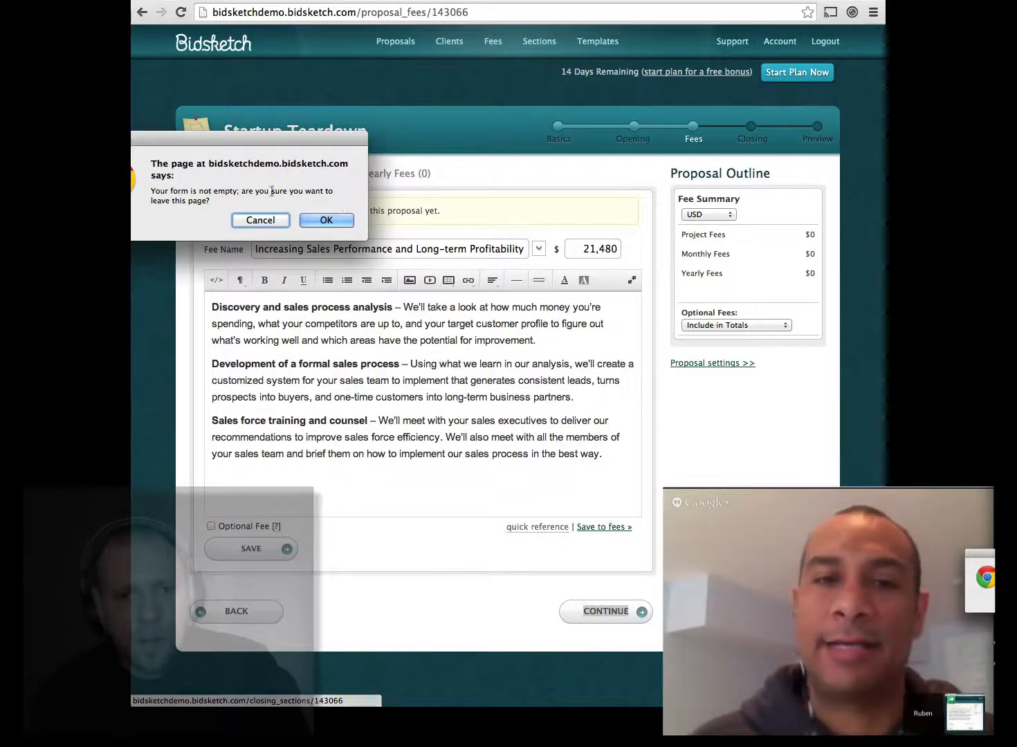
{"action": "left_click", "coordinate": [251, 220]}
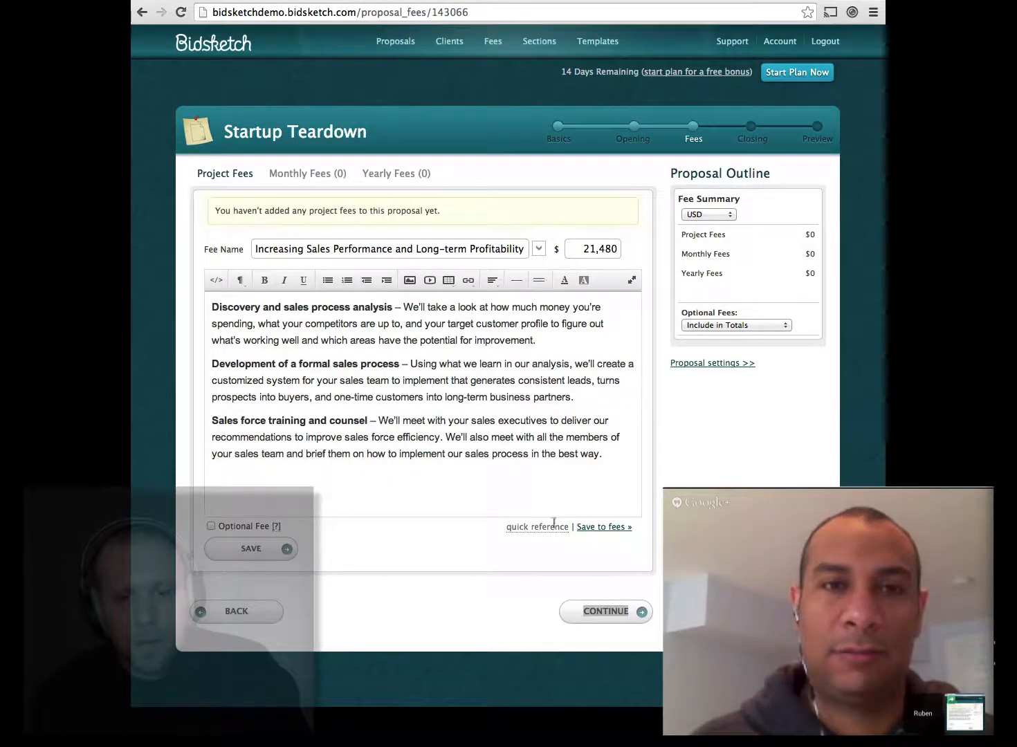
{"action": "left_click", "coordinate": [594, 616]}
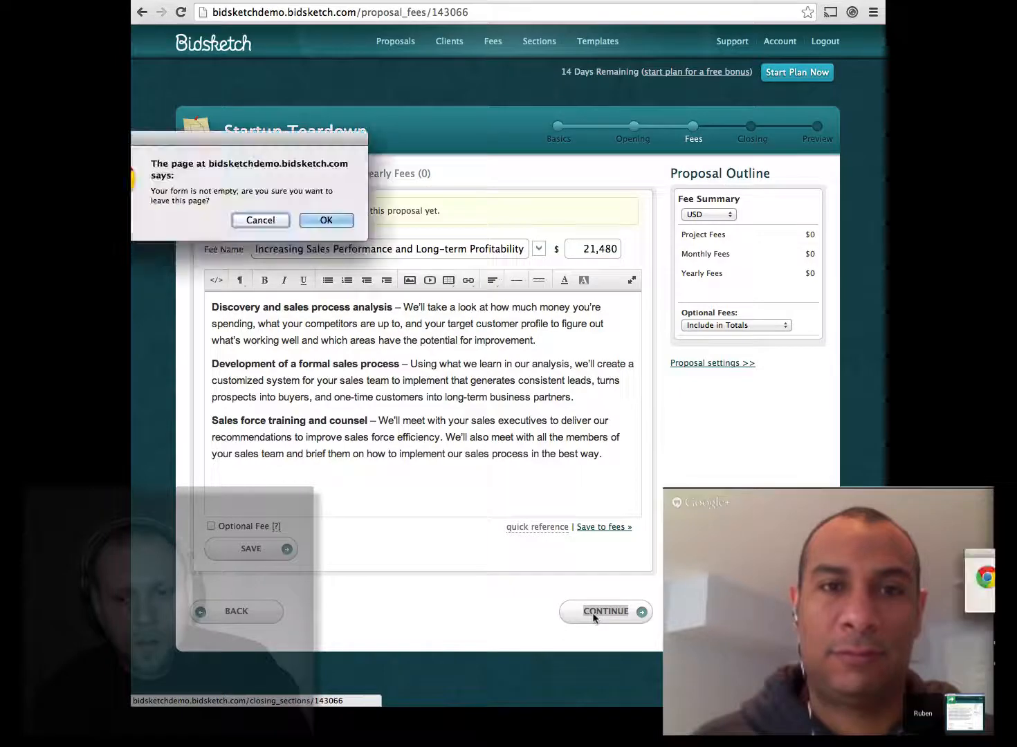
{"action": "left_click", "coordinate": [331, 220]}
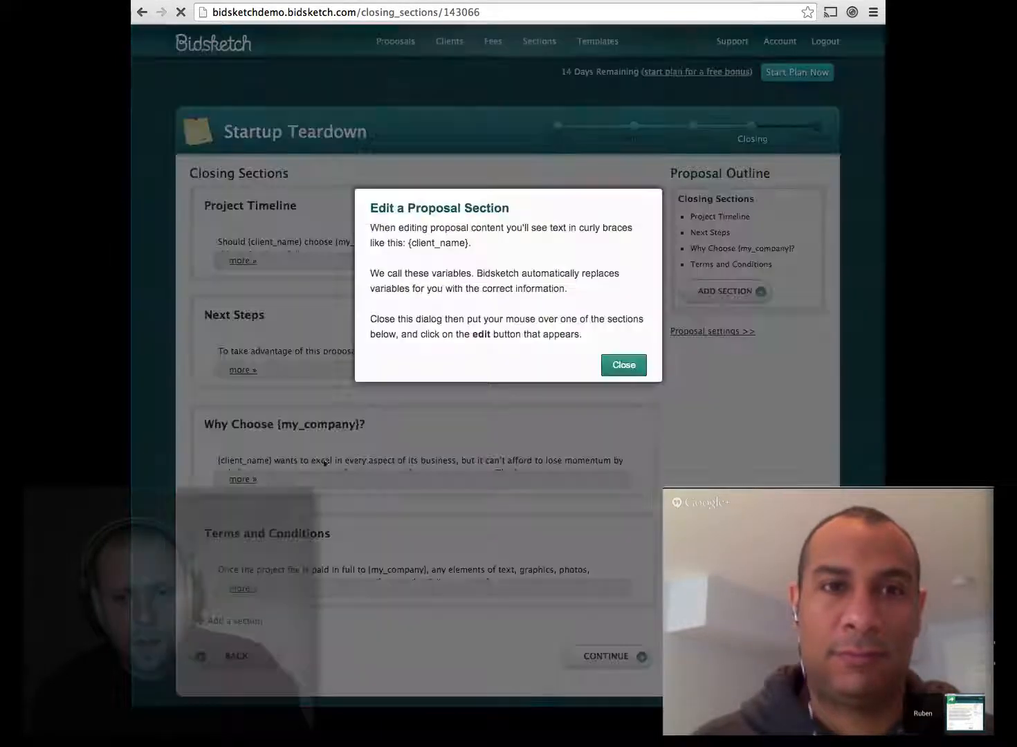
Step: Go back to the Fees step and fill in the Consulting fee at $21,480
{"action": "left_click", "coordinate": [614, 368]}
{"action": "left_click", "coordinate": [228, 656]}
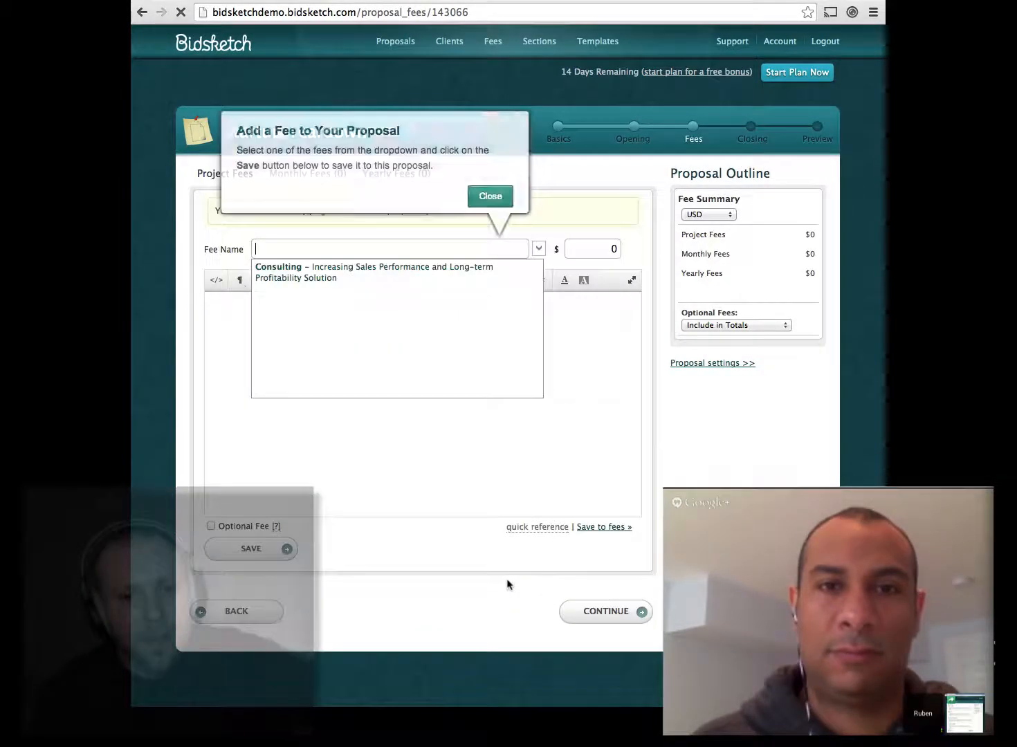
{"action": "left_click", "coordinate": [483, 194]}
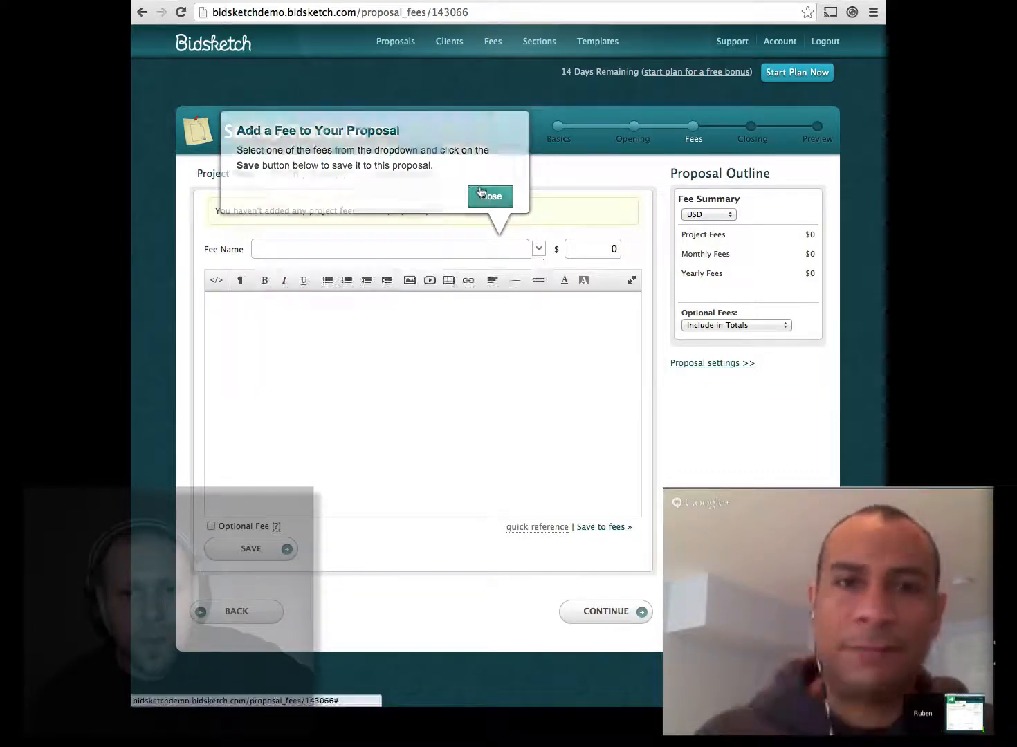
{"action": "left_click", "coordinate": [357, 249]}
{"action": "left_click", "coordinate": [317, 277]}
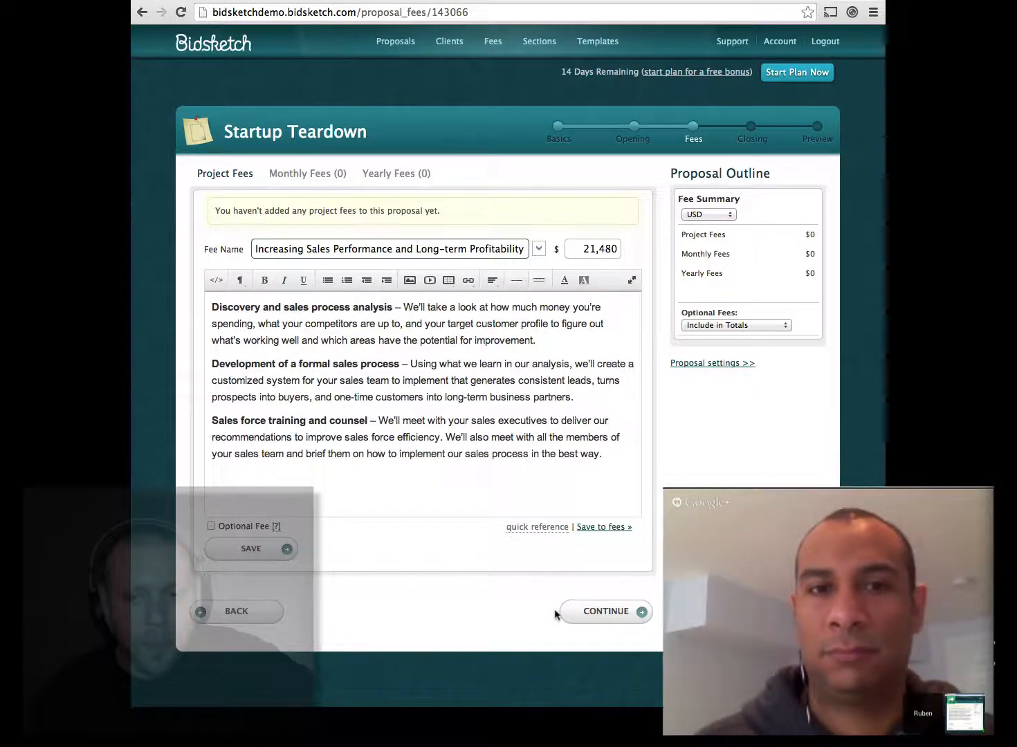
Step: Stay on the Fees page and save the Consulting fee to the proposal
{"action": "left_click", "coordinate": [601, 612]}
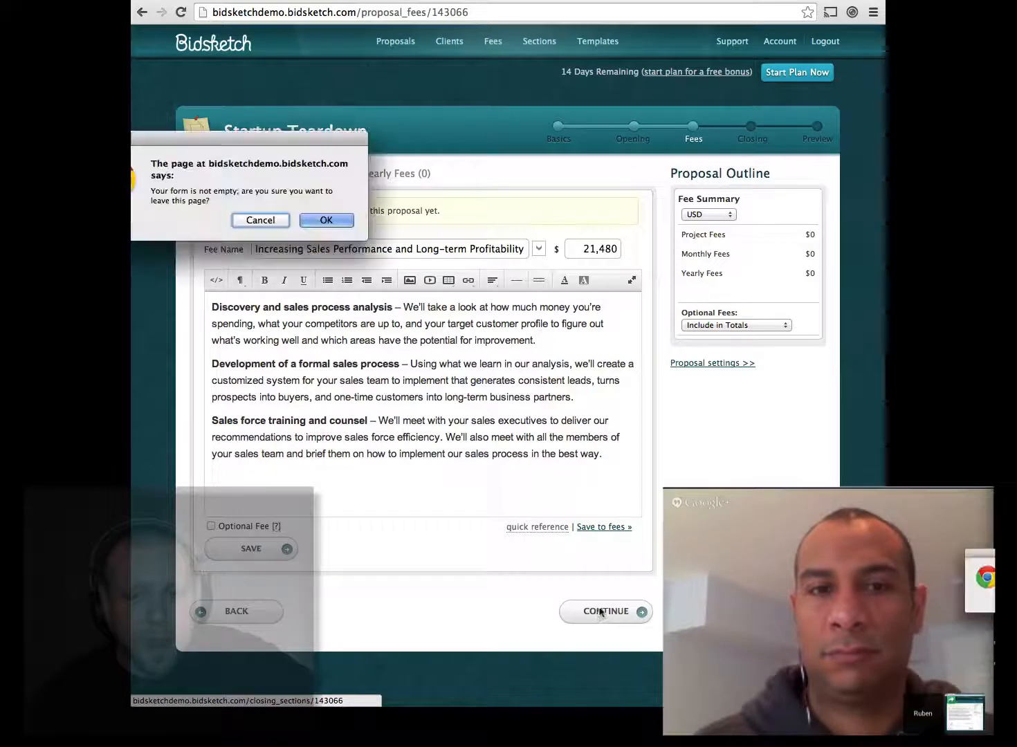
{"action": "left_click_drag", "start_coordinate": [177, 146], "coordinate": [320, 184]}
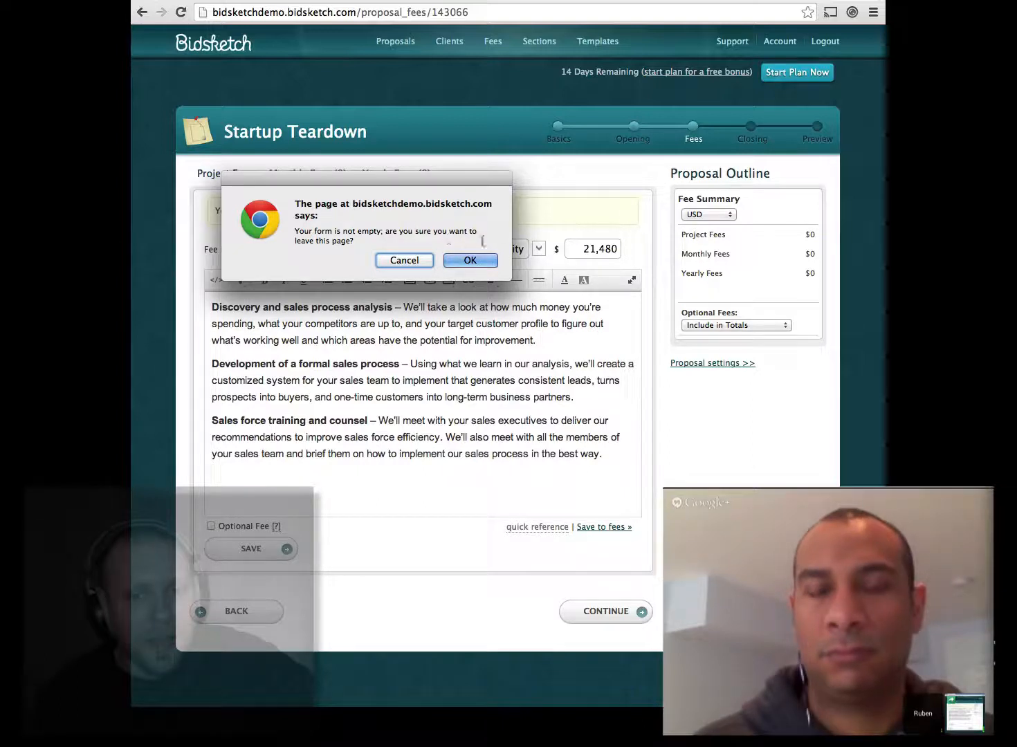
{"action": "left_click", "coordinate": [404, 260]}
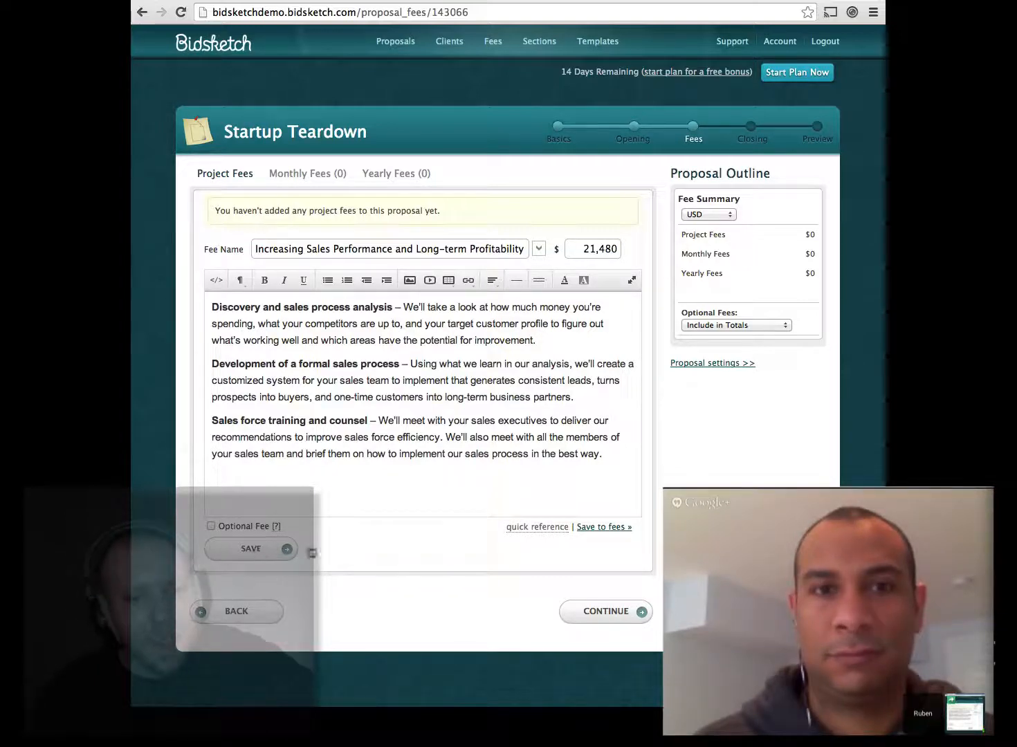
{"action": "left_click", "coordinate": [236, 552]}
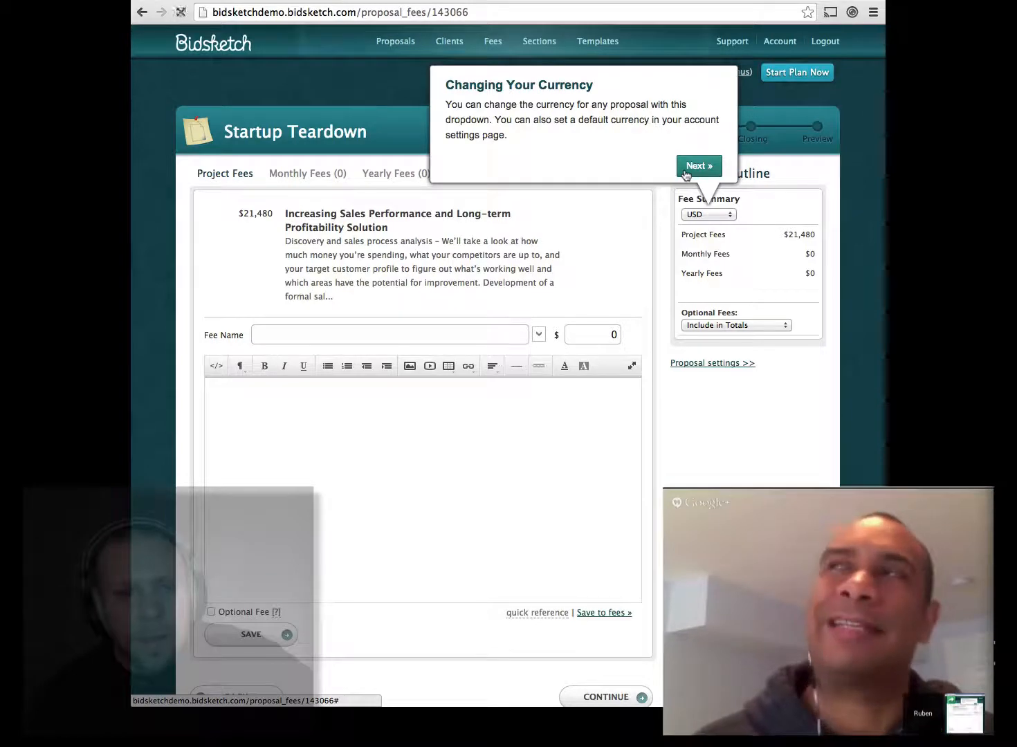
Step: Return to Fees and save the Consulting fee again, totalling $42,960
{"action": "left_click", "coordinate": [687, 166]}
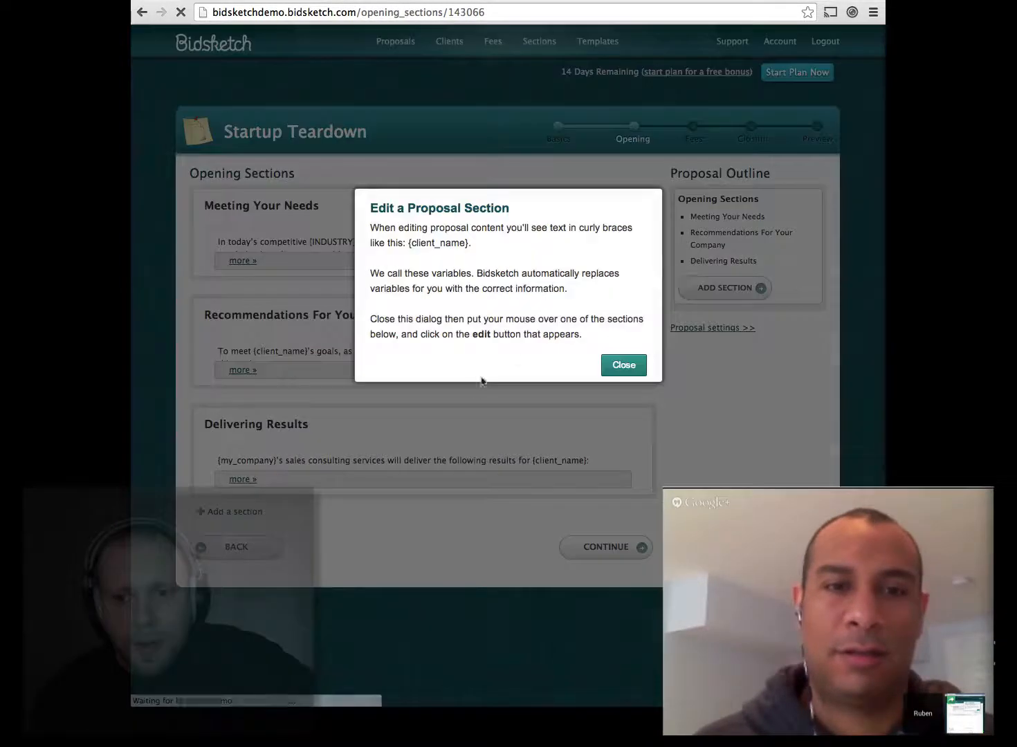
{"action": "left_click", "coordinate": [615, 365]}
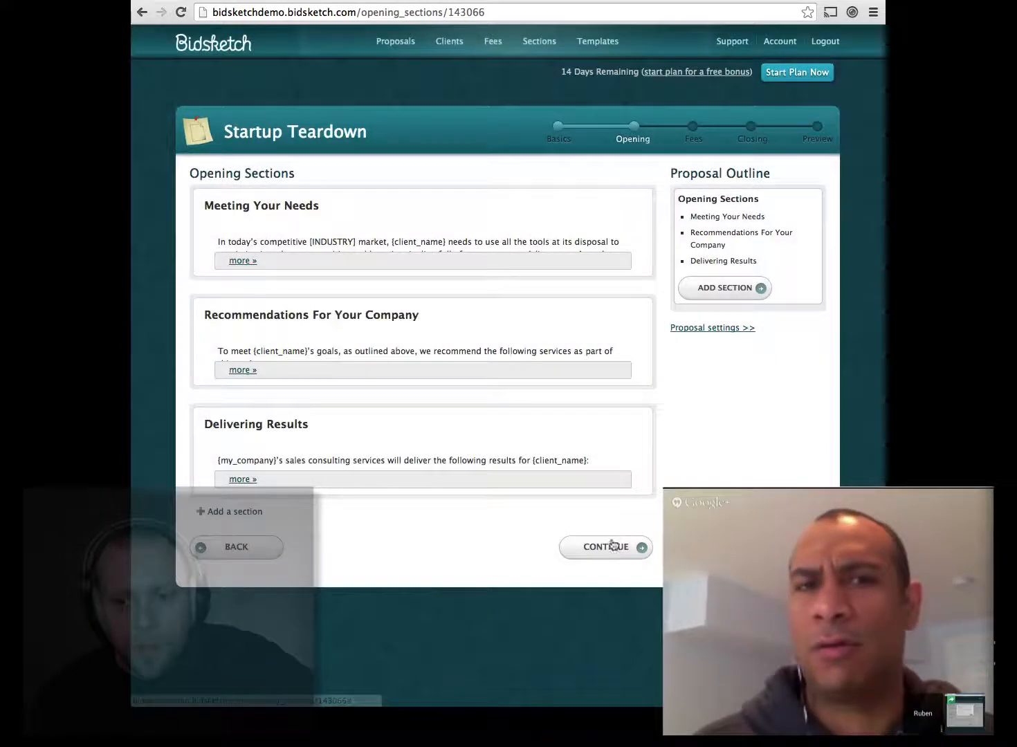
{"action": "left_click", "coordinate": [607, 548]}
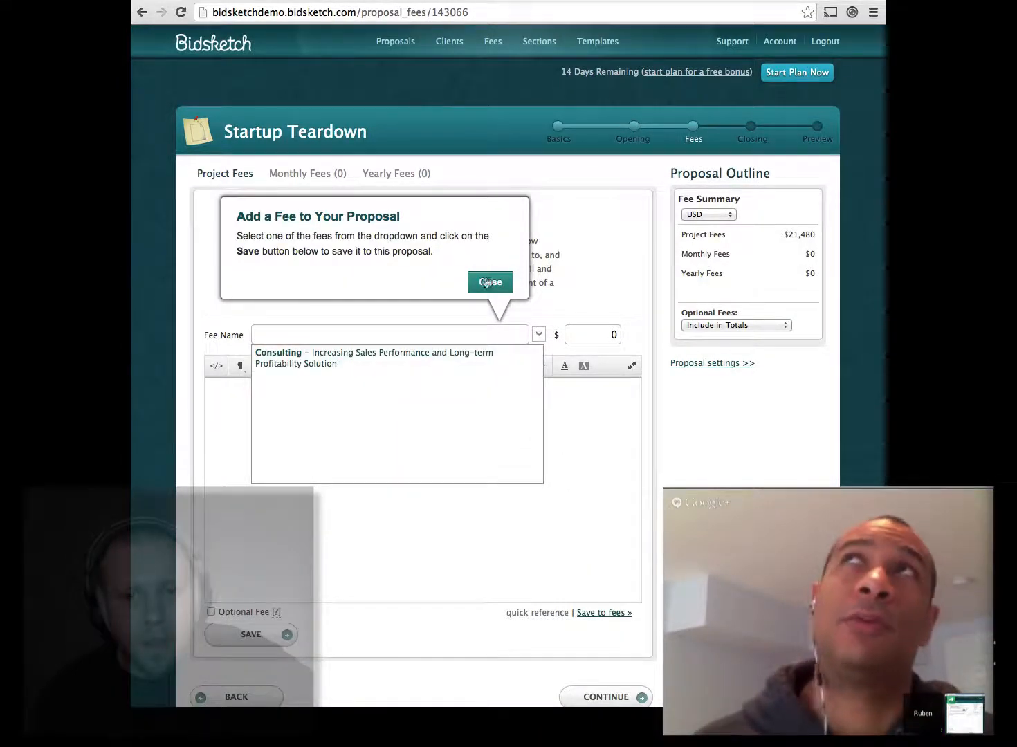
{"action": "left_click", "coordinate": [352, 365]}
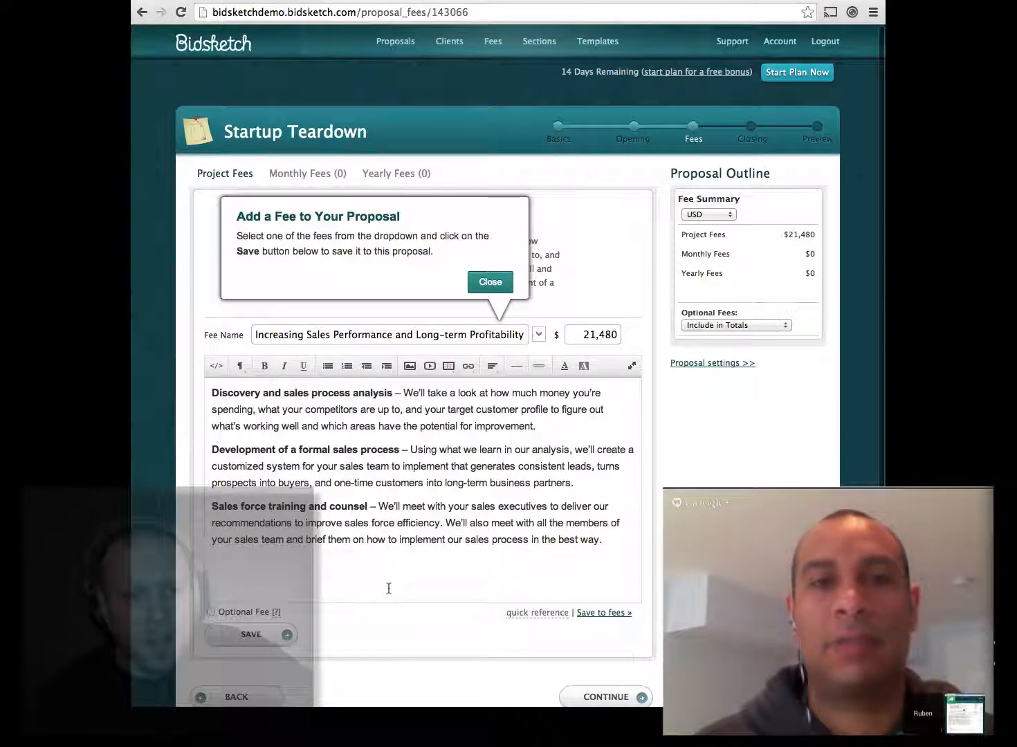
{"action": "scroll", "coordinate": [389, 589], "scroll_direction": "down", "scroll_amount": 2}
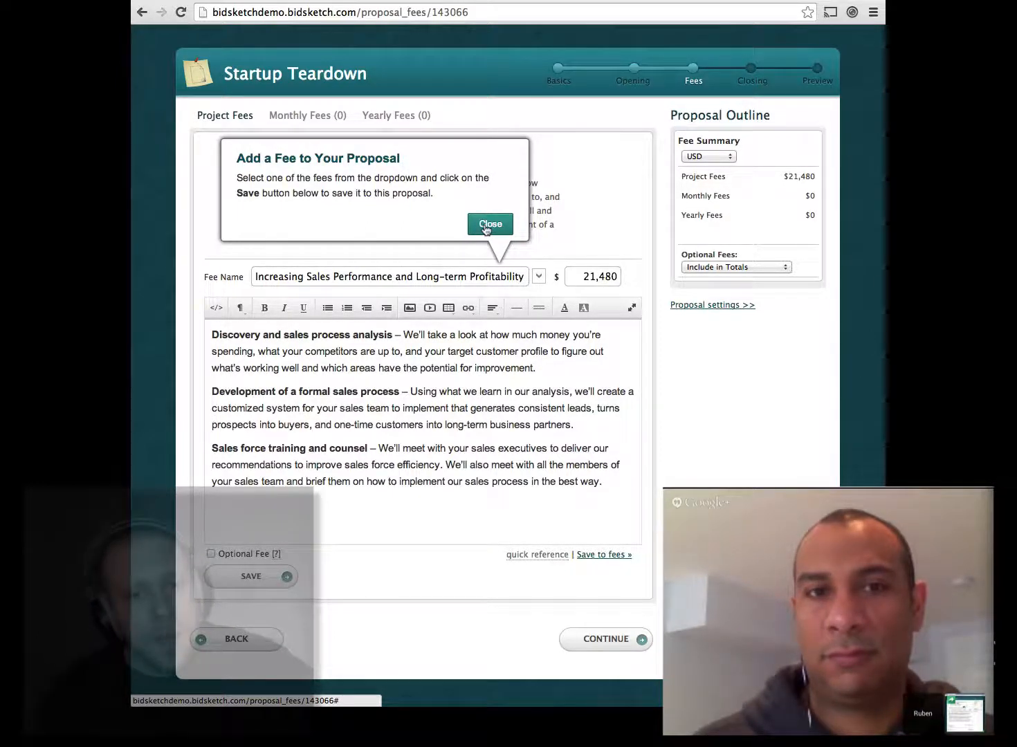
{"action": "right_click", "coordinate": [499, 229]}
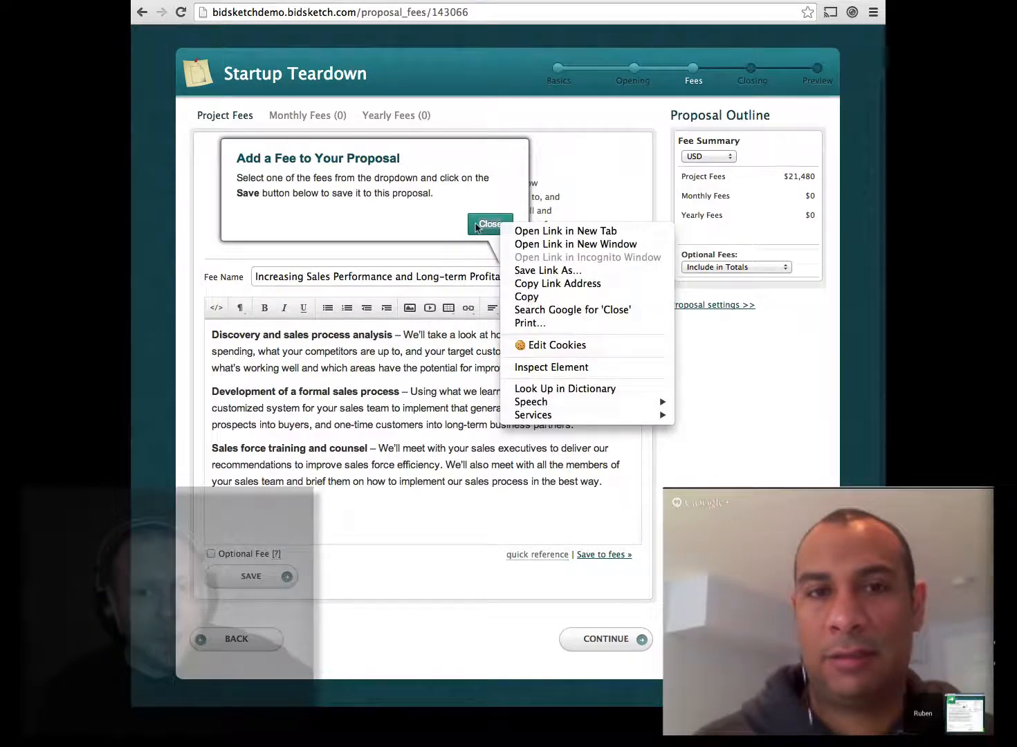
{"action": "left_click", "coordinate": [477, 229]}
{"action": "left_click", "coordinate": [478, 229]}
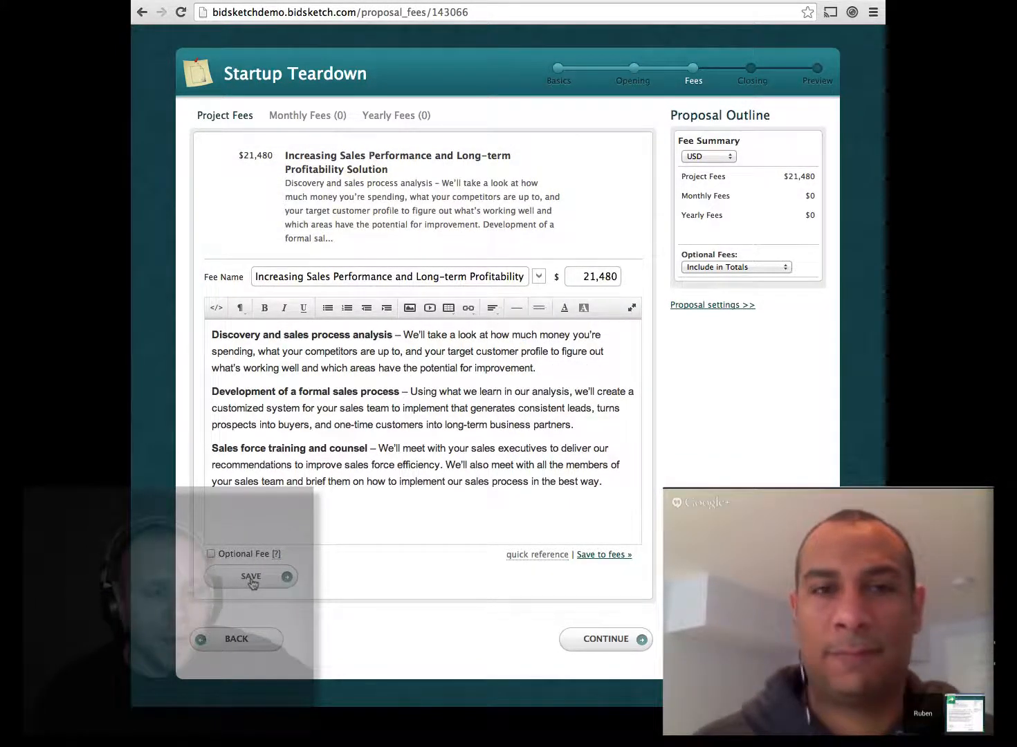
{"action": "left_click", "coordinate": [251, 578]}
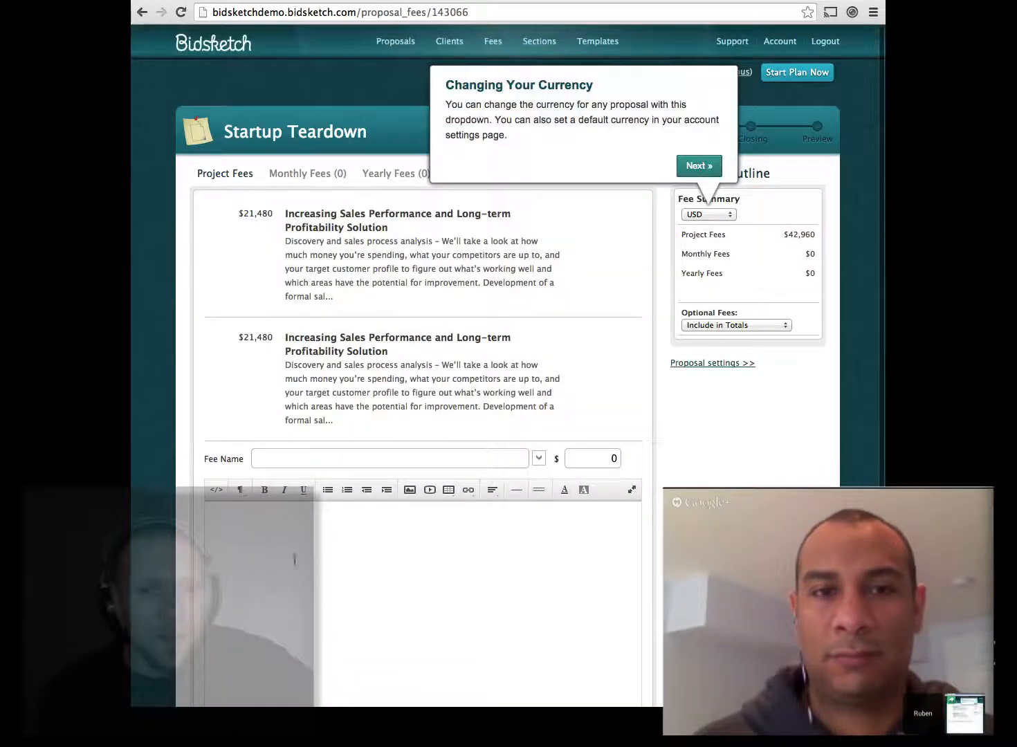
Step: Step past the optional-fees and preview tips and open the proposal Preview
{"action": "left_click", "coordinate": [686, 167]}
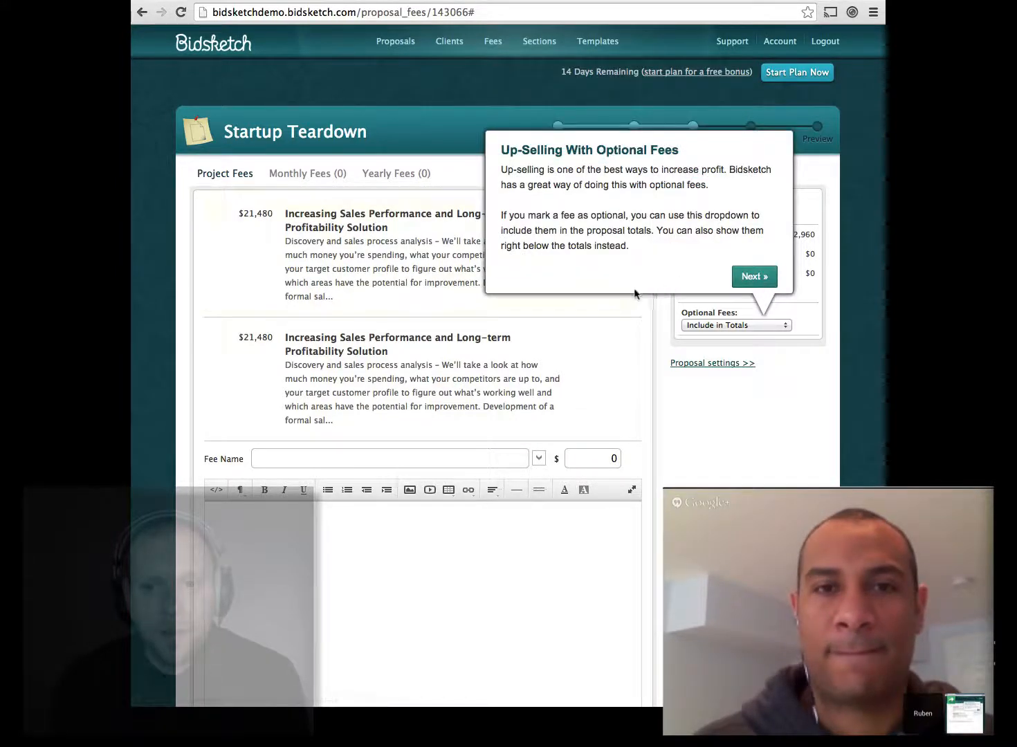
{"action": "left_click", "coordinate": [748, 278]}
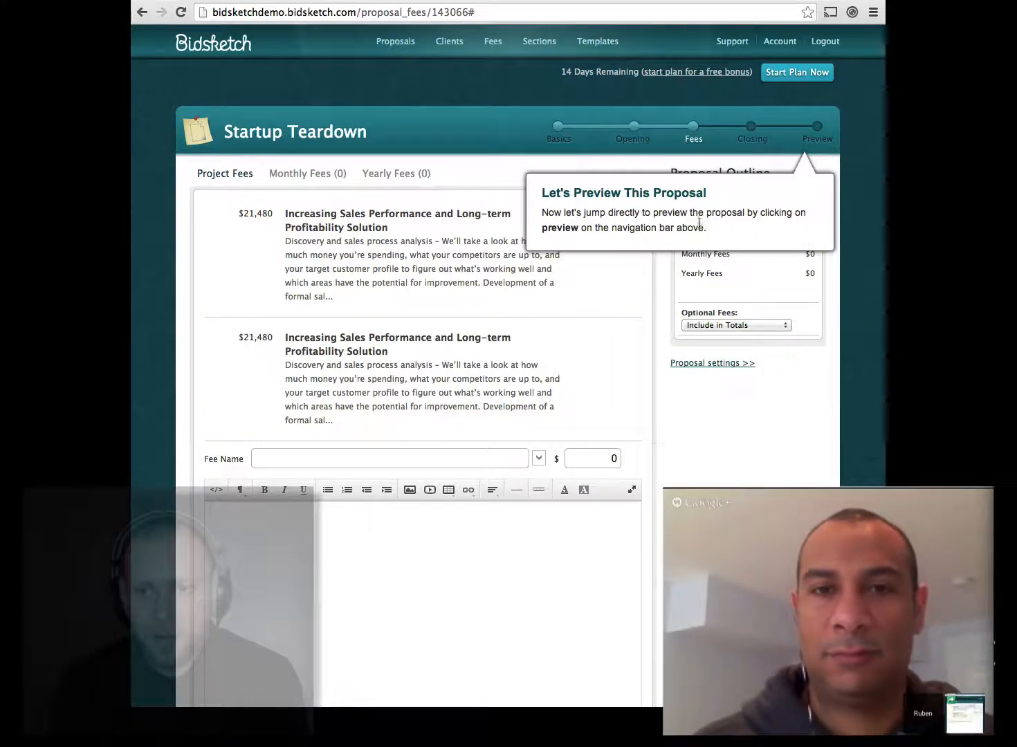
{"action": "left_click", "coordinate": [813, 138]}
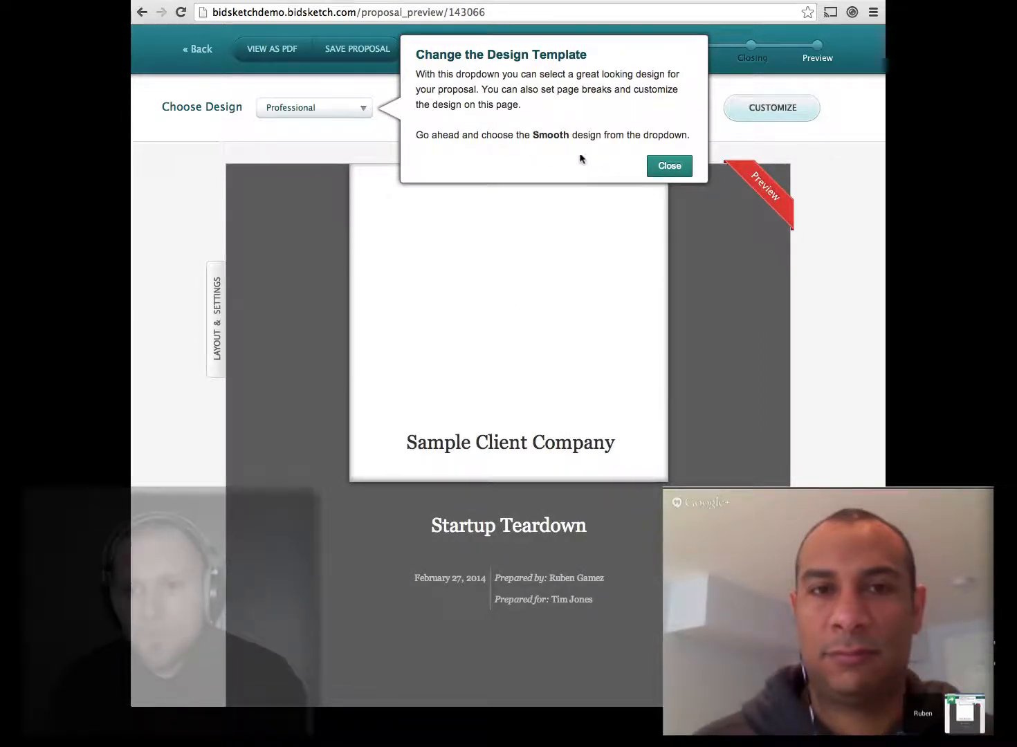
Step: Switch the Startup Teardown preview from Professional to the Smooth design and review it
{"action": "left_click", "coordinate": [659, 170]}
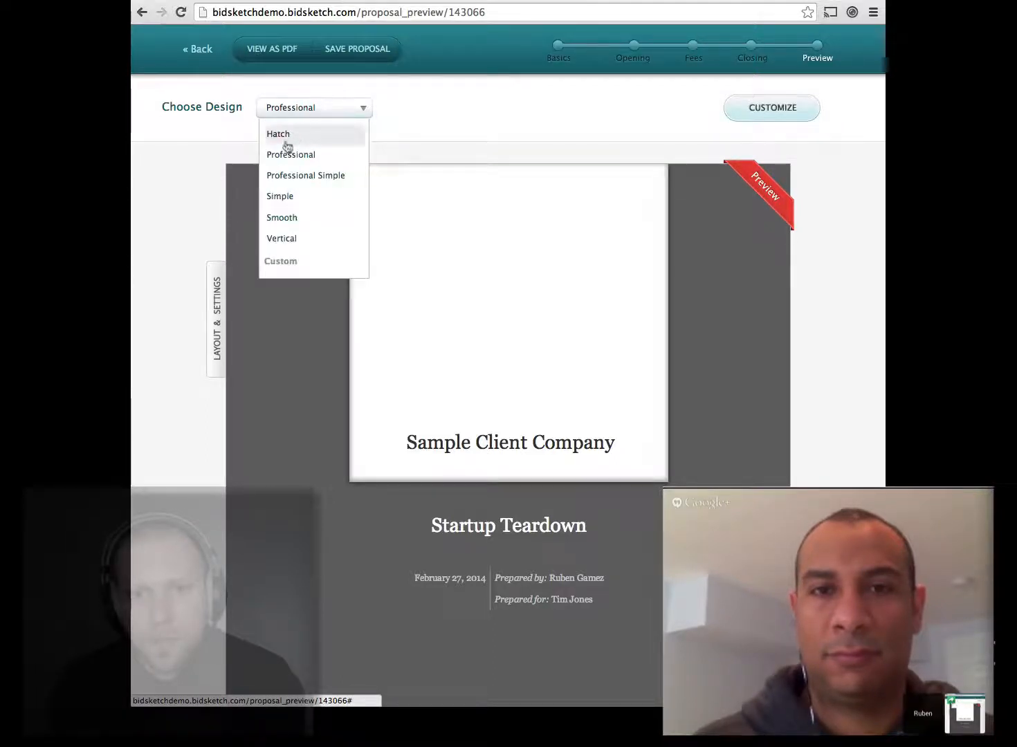
{"action": "left_click", "coordinate": [291, 216]}
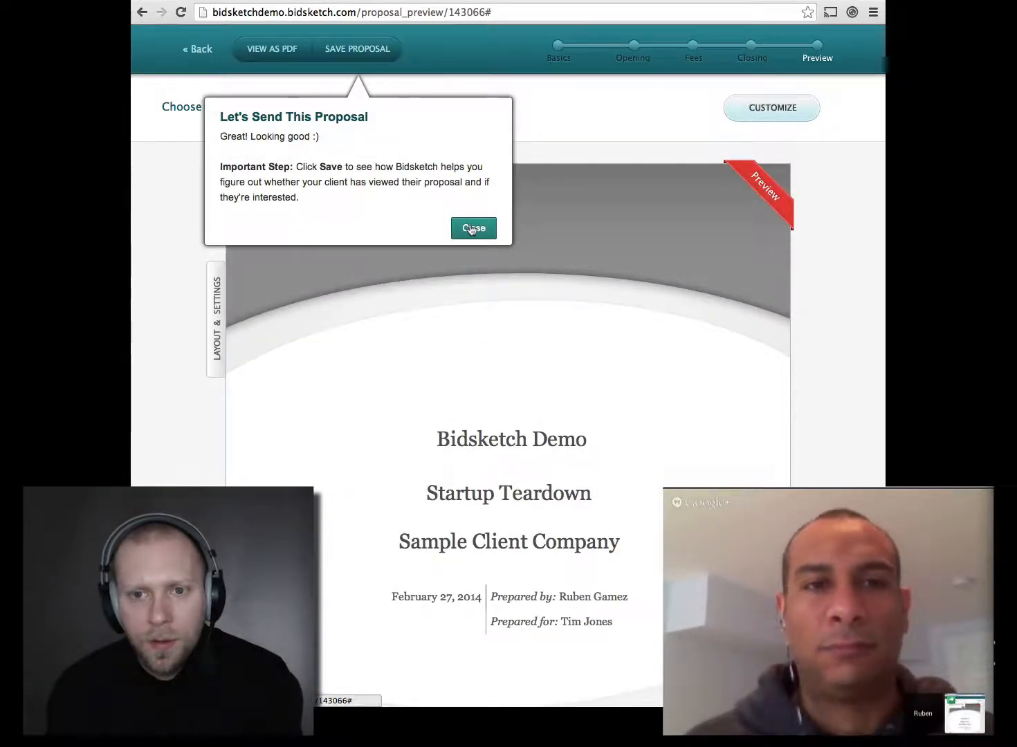
{"action": "left_click", "coordinate": [472, 229]}
{"action": "scroll", "coordinate": [349, 475], "scroll_direction": "down", "scroll_amount": 10}
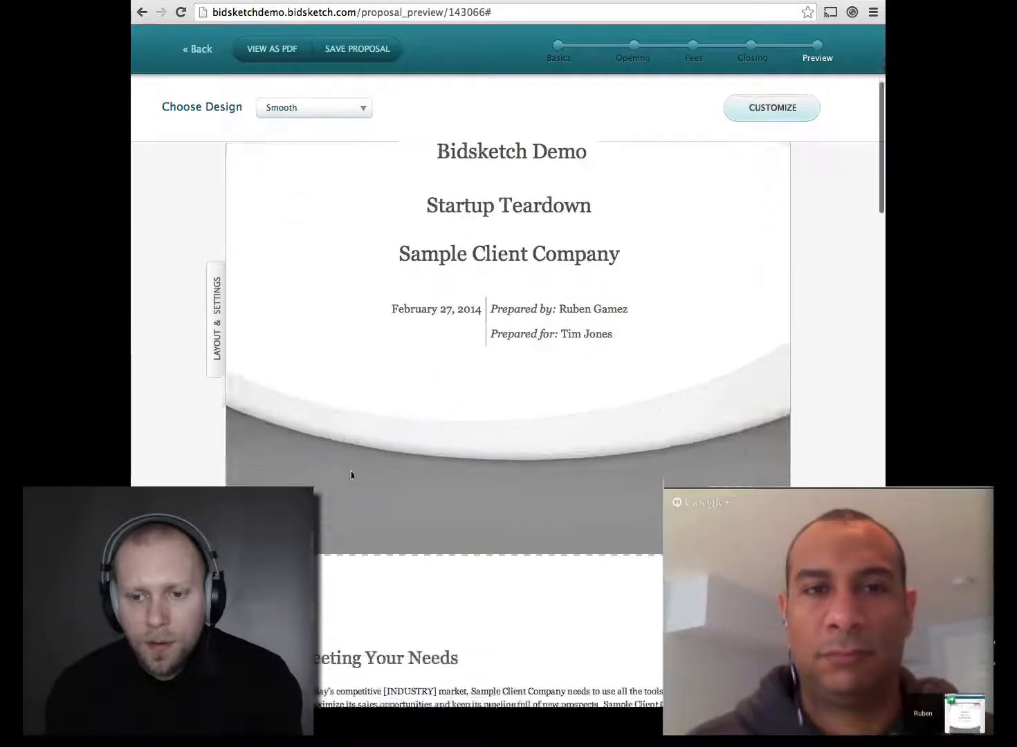
{"action": "scroll", "coordinate": [351, 472], "scroll_direction": "down", "scroll_amount": 5}
{"action": "scroll", "coordinate": [352, 475], "scroll_direction": "up", "scroll_amount": 20}
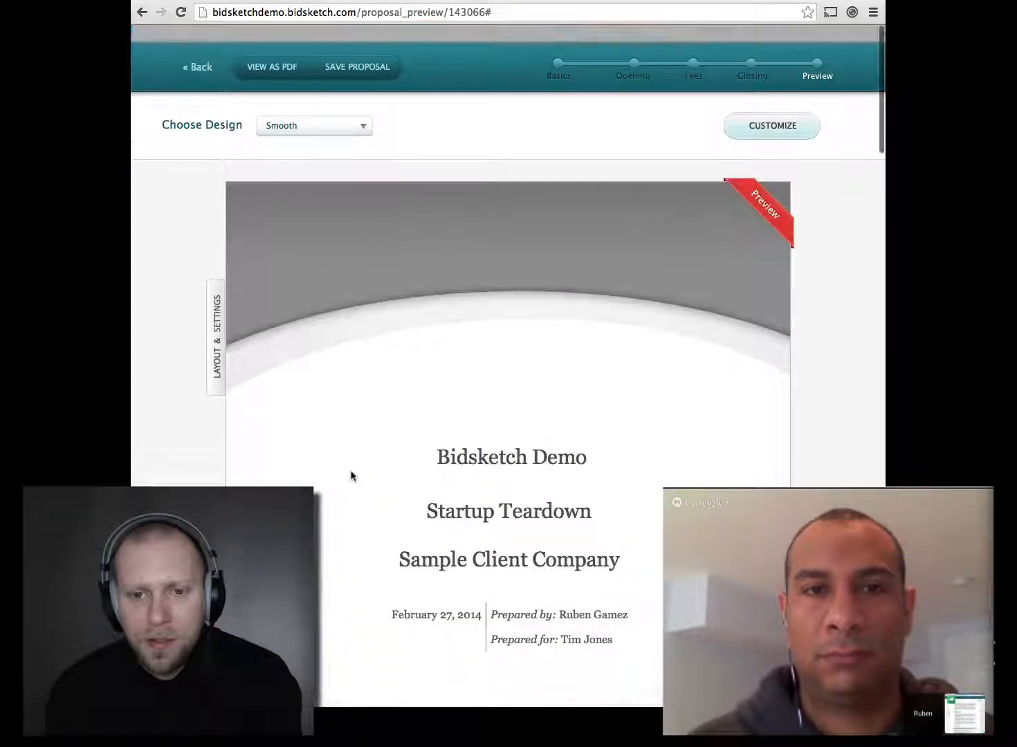
{"action": "scroll", "coordinate": [351, 475], "scroll_direction": "down", "scroll_amount": 10}
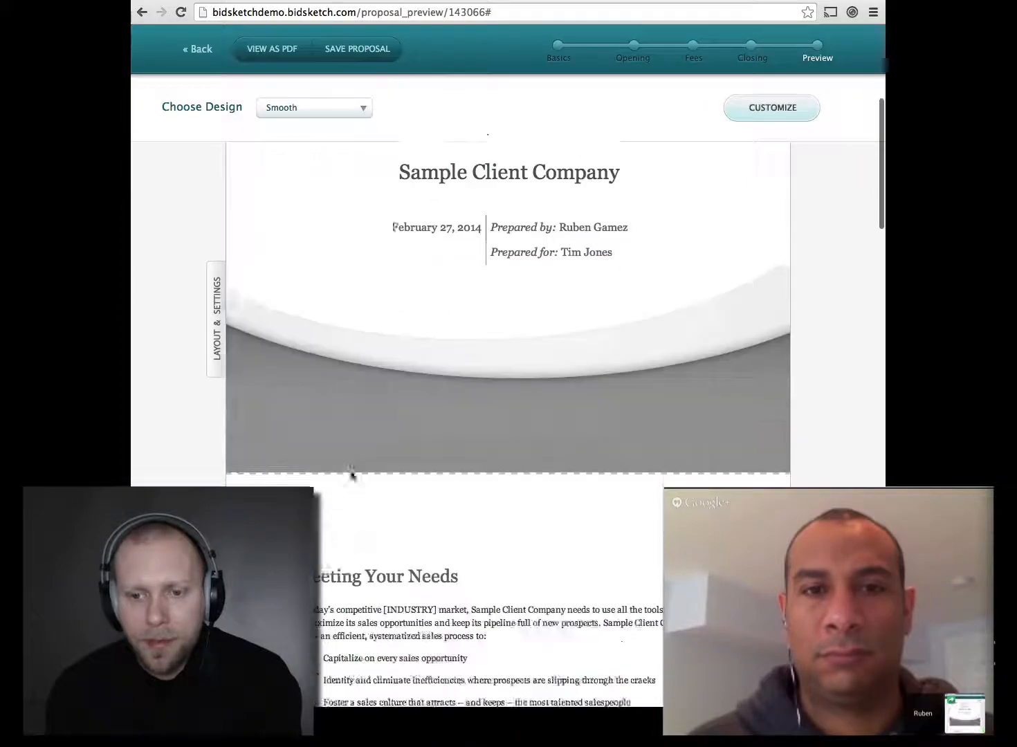
{"action": "scroll", "coordinate": [351, 475], "scroll_direction": "up", "scroll_amount": 10}
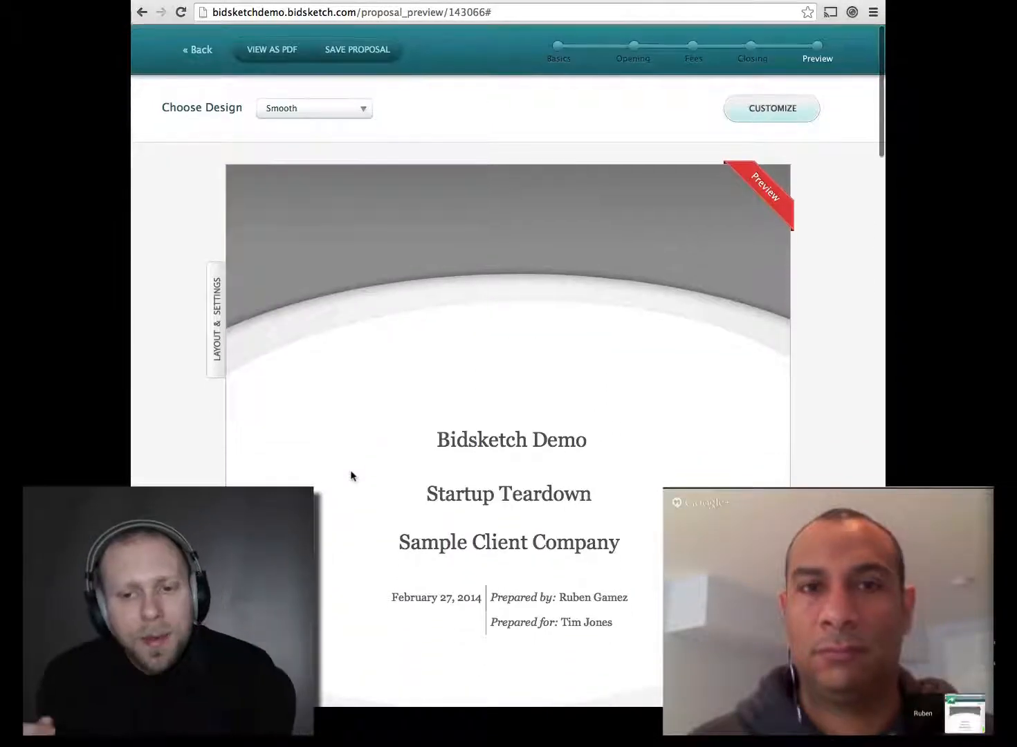